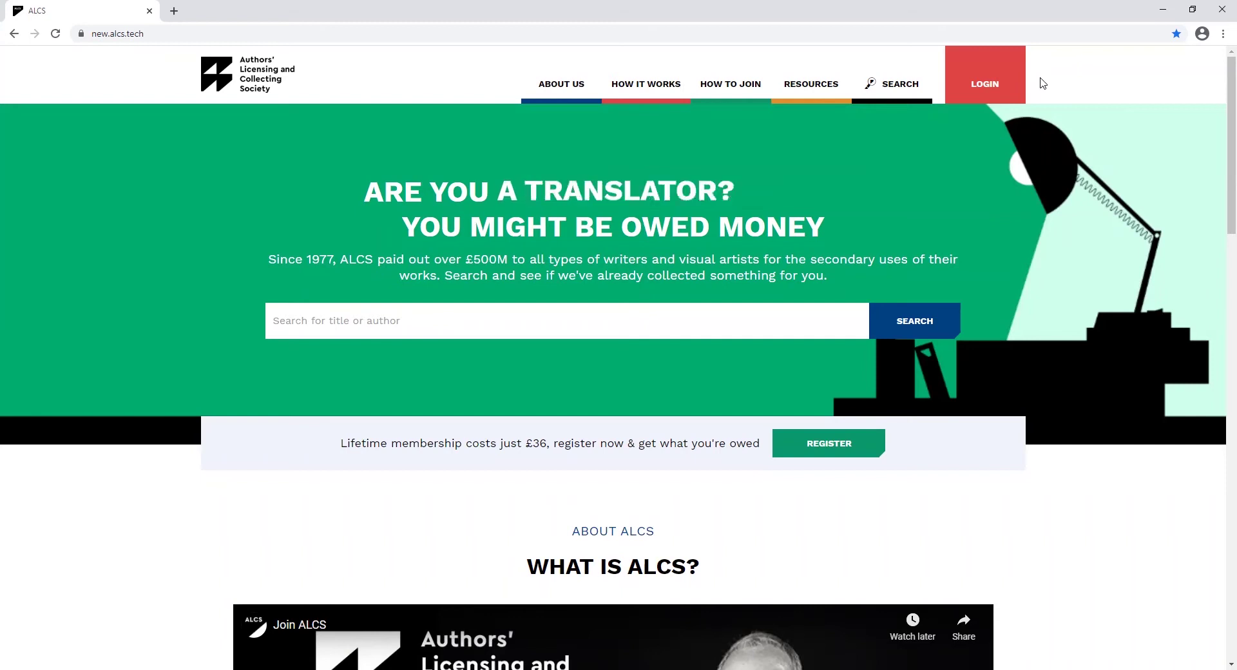
Log in to the ALCS member account with the account username and password
{"action": "left_click", "coordinate": [995, 80]}
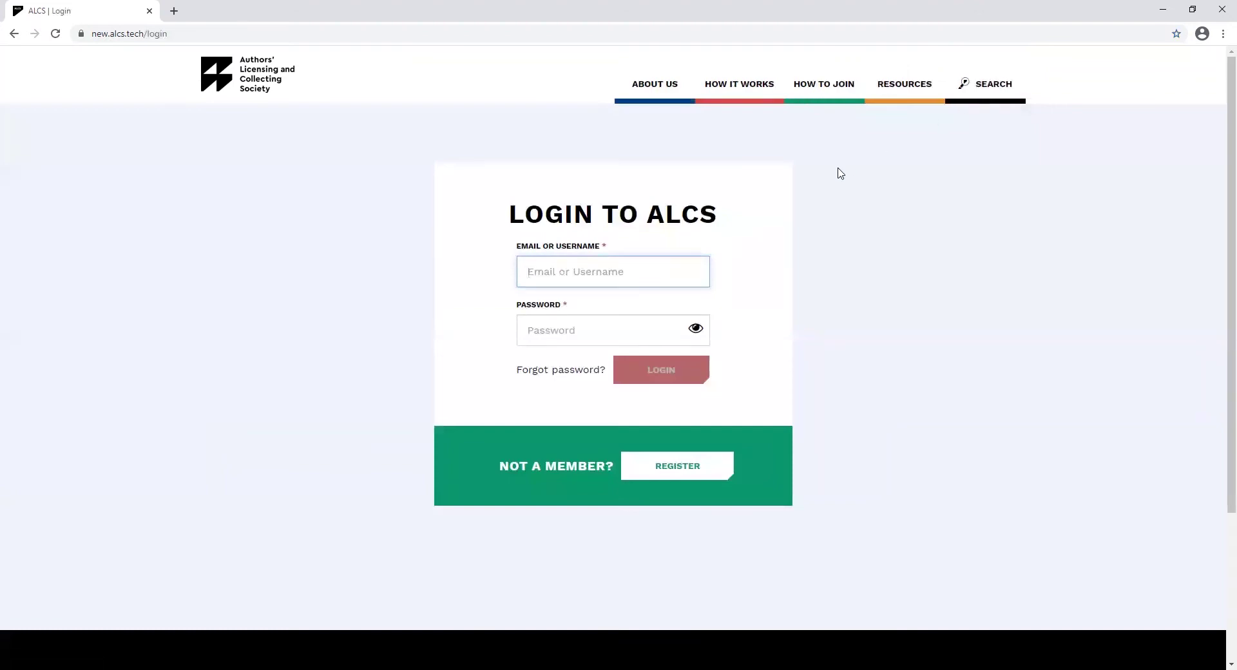
{"action": "type", "text": "peach0001"}
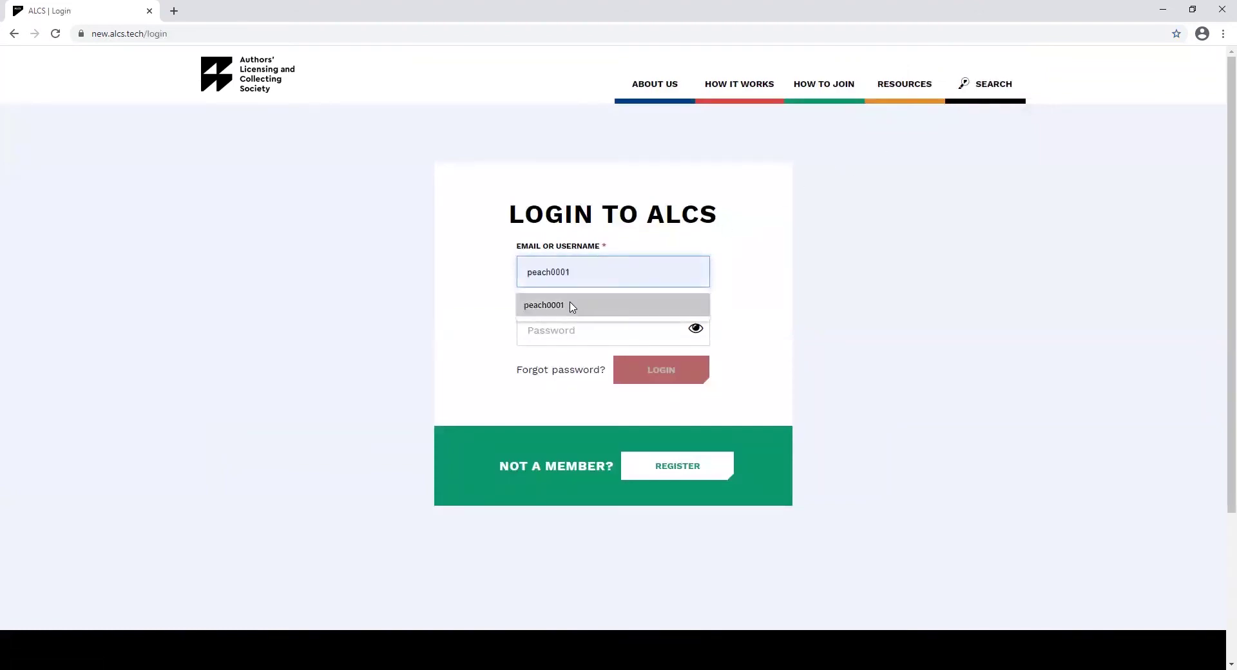
{"action": "left_click", "coordinate": [571, 305]}
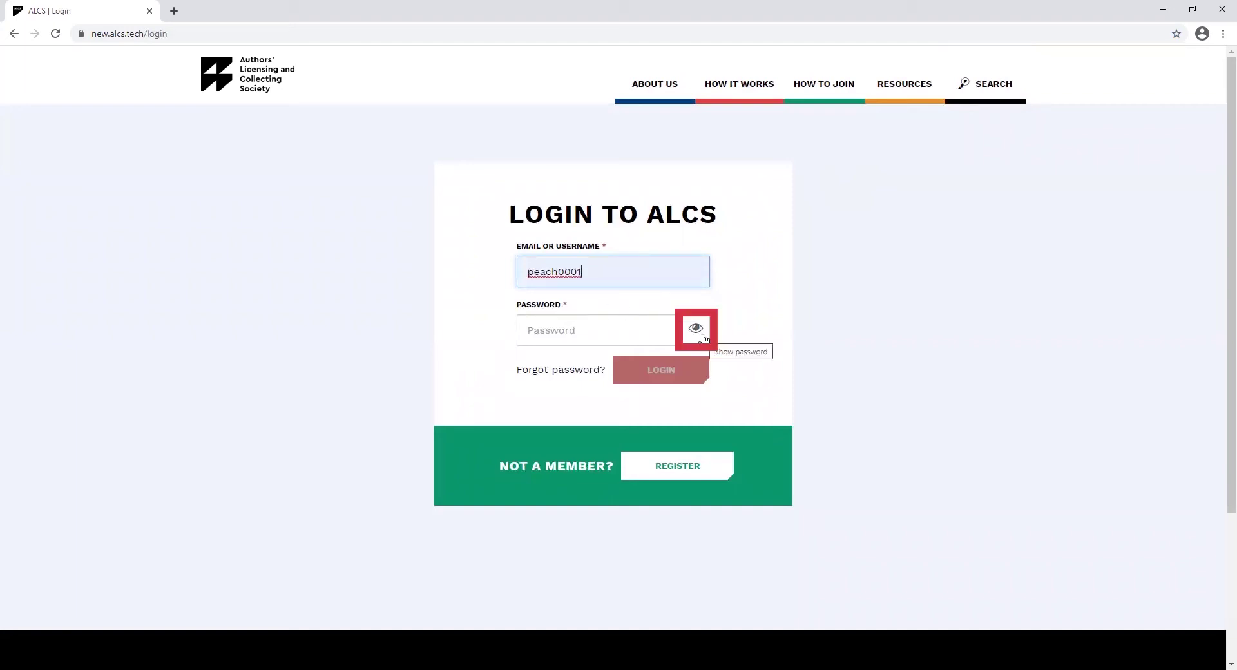
{"action": "left_click", "coordinate": [603, 333]}
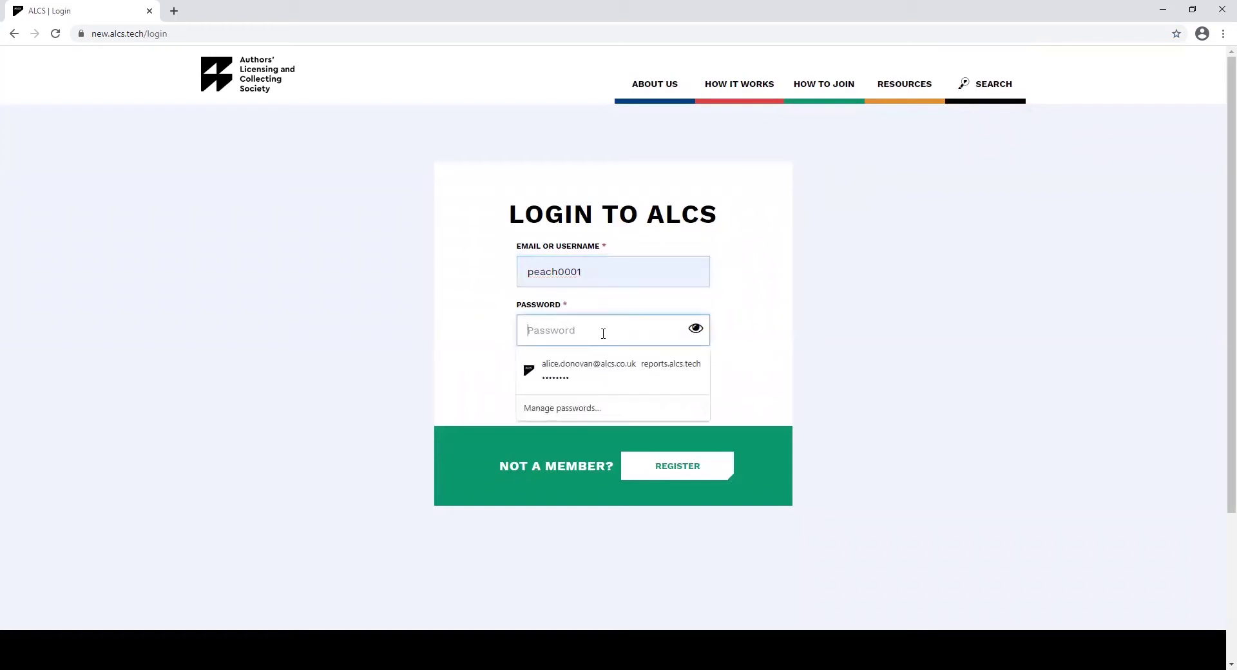
{"action": "type", "text": "••••••"}
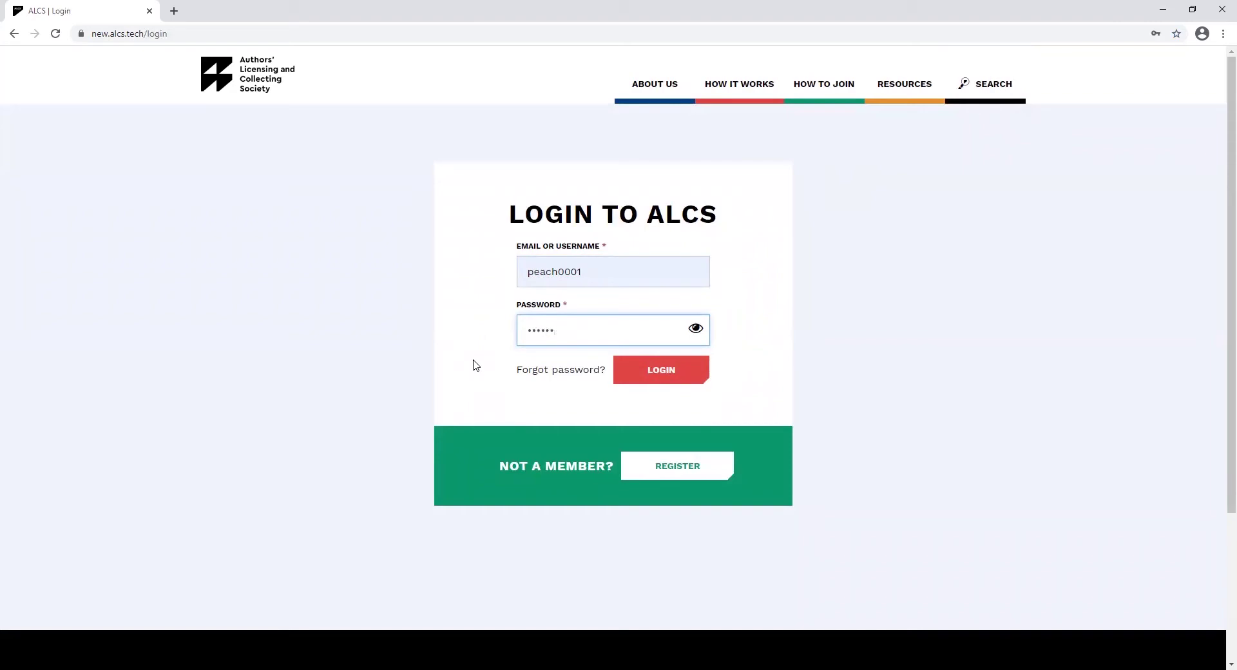
{"action": "left_click", "coordinate": [670, 374]}
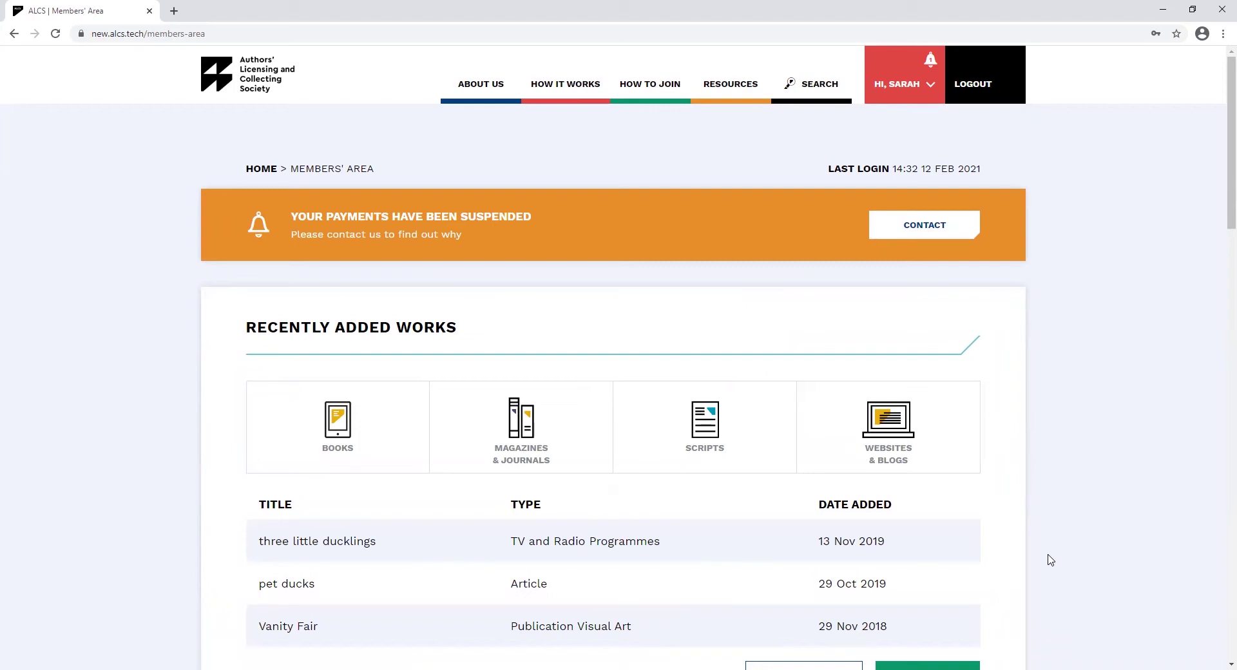
Open the full list of recorded works and look through the magazines, scripts, websites and books categories
{"action": "scroll", "coordinate": [1051, 560], "scroll_direction": "down", "scroll_amount": 2}
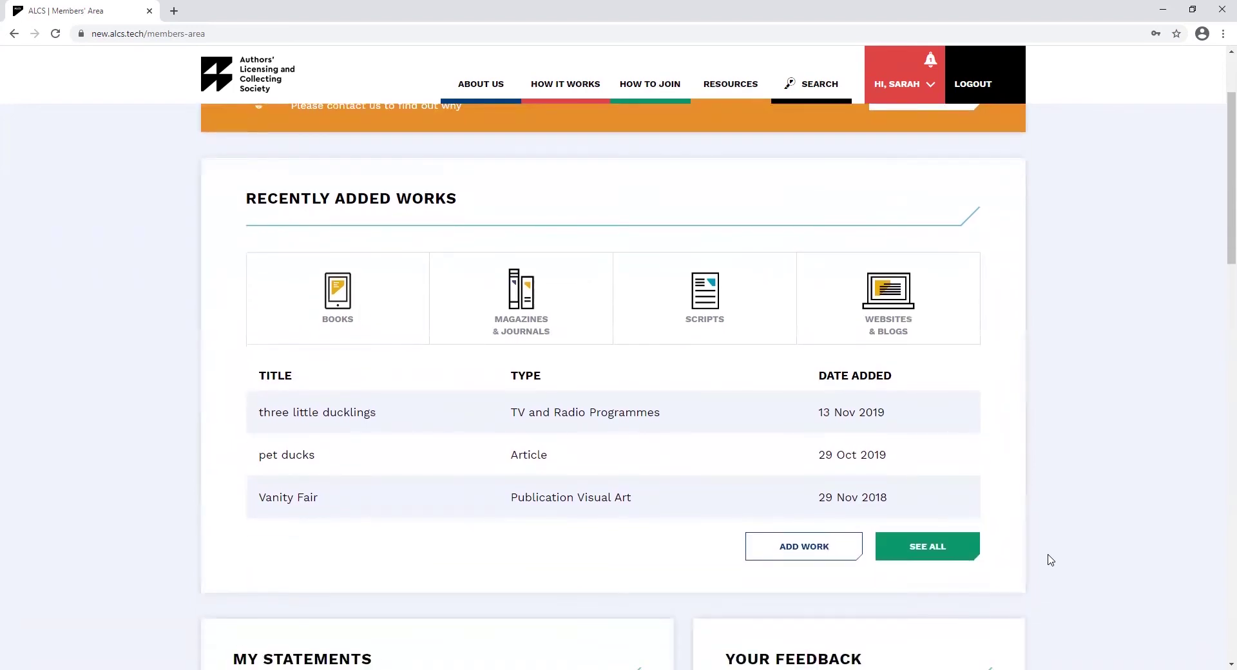
{"action": "left_click", "coordinate": [945, 556]}
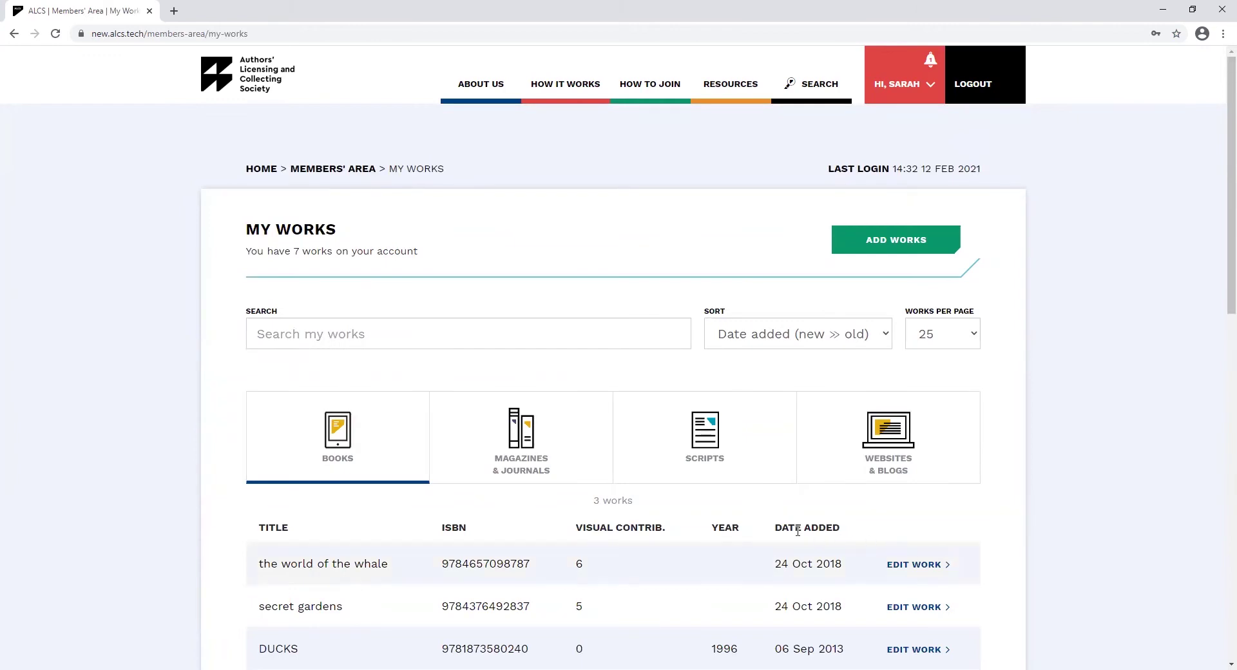
{"action": "scroll", "coordinate": [580, 509], "scroll_direction": "down", "scroll_amount": 1}
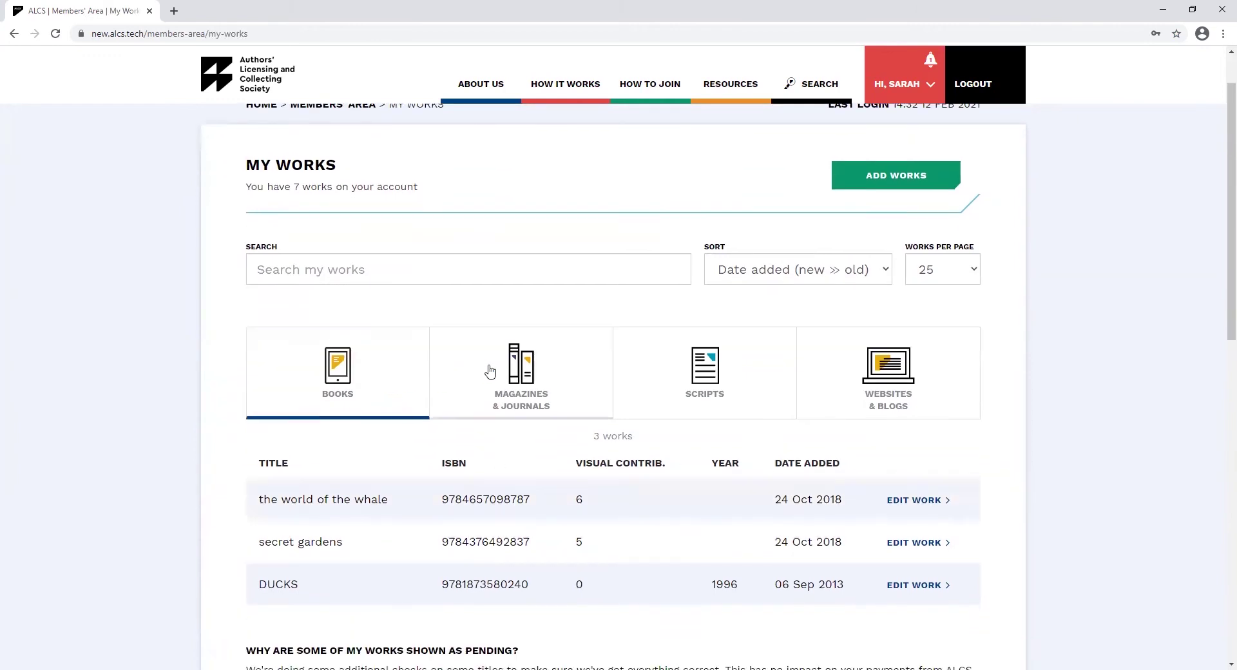
{"action": "left_click", "coordinate": [520, 368]}
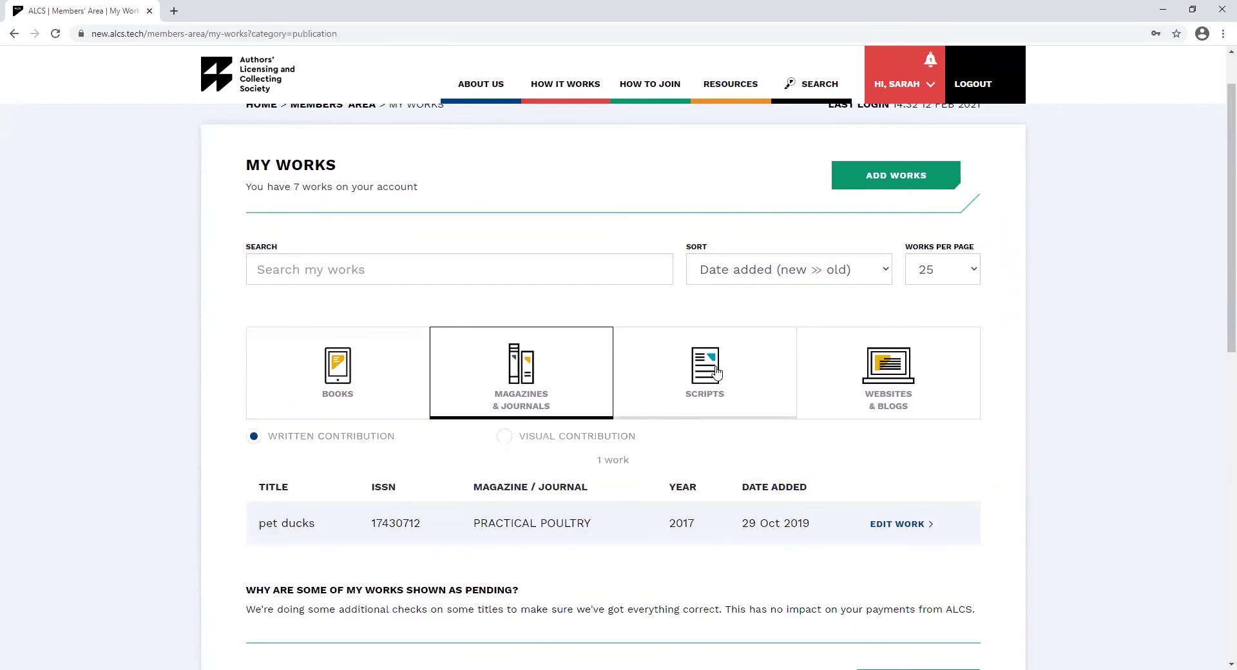
{"action": "left_click", "coordinate": [714, 373]}
{"action": "left_click", "coordinate": [846, 377]}
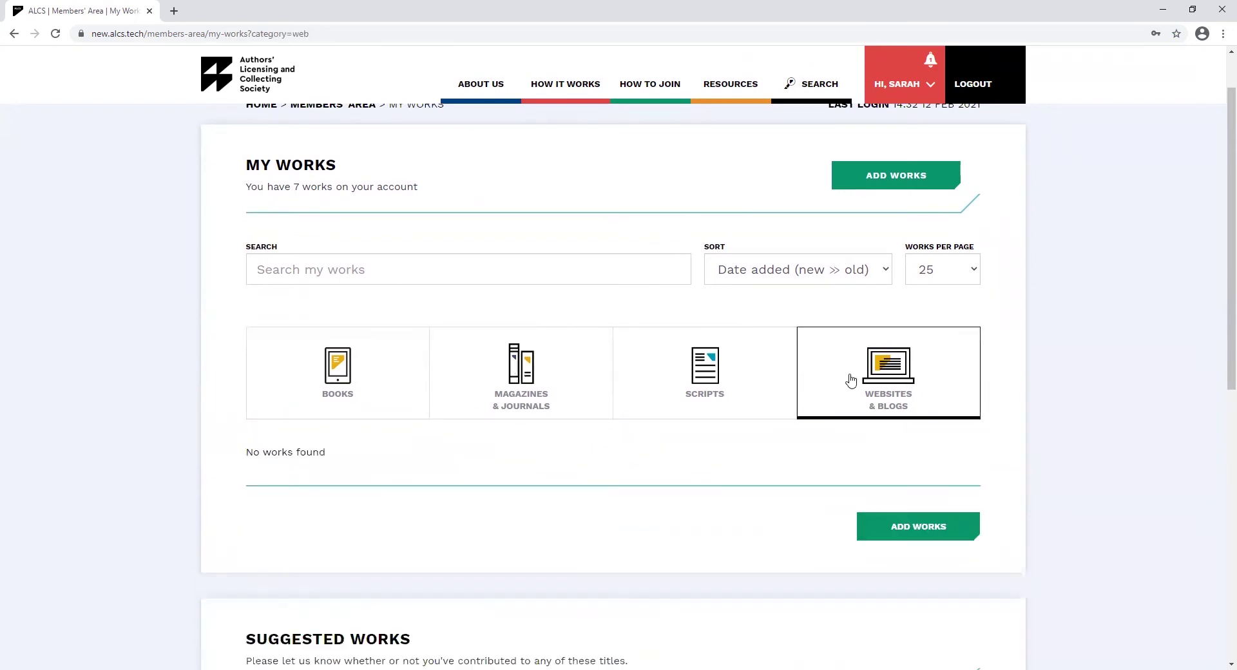
{"action": "left_click", "coordinate": [376, 386]}
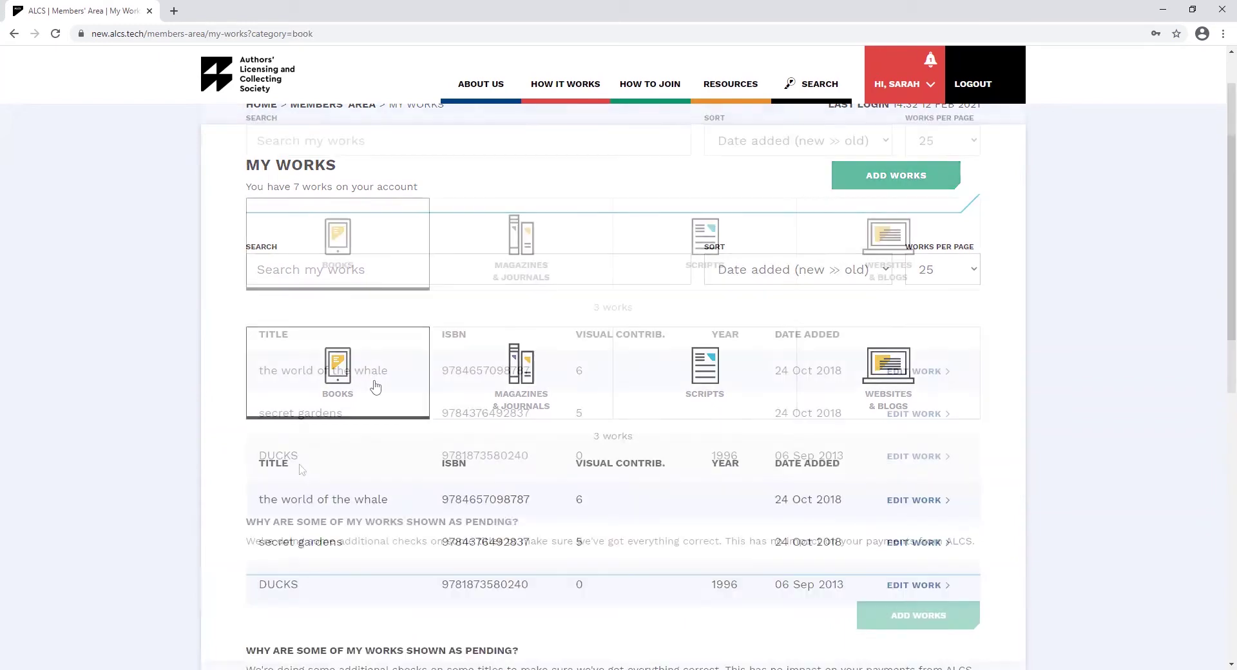
{"action": "scroll", "coordinate": [300, 468], "scroll_direction": "down", "scroll_amount": 2}
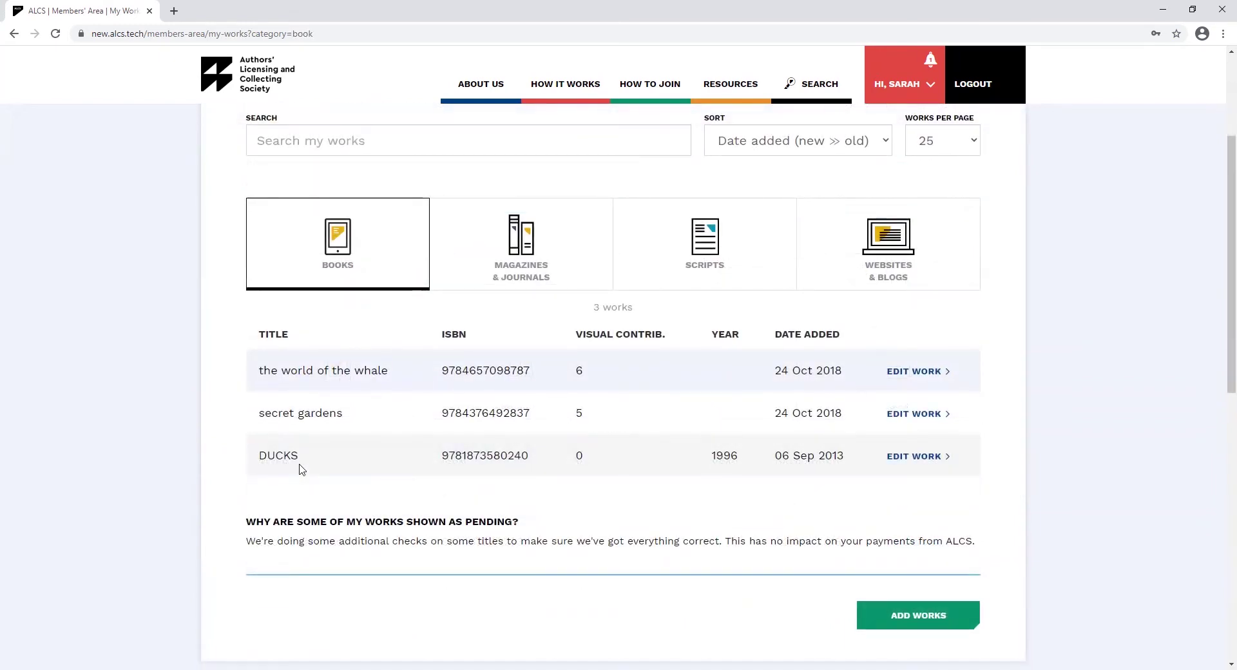
{"action": "left_click", "coordinate": [930, 618]}
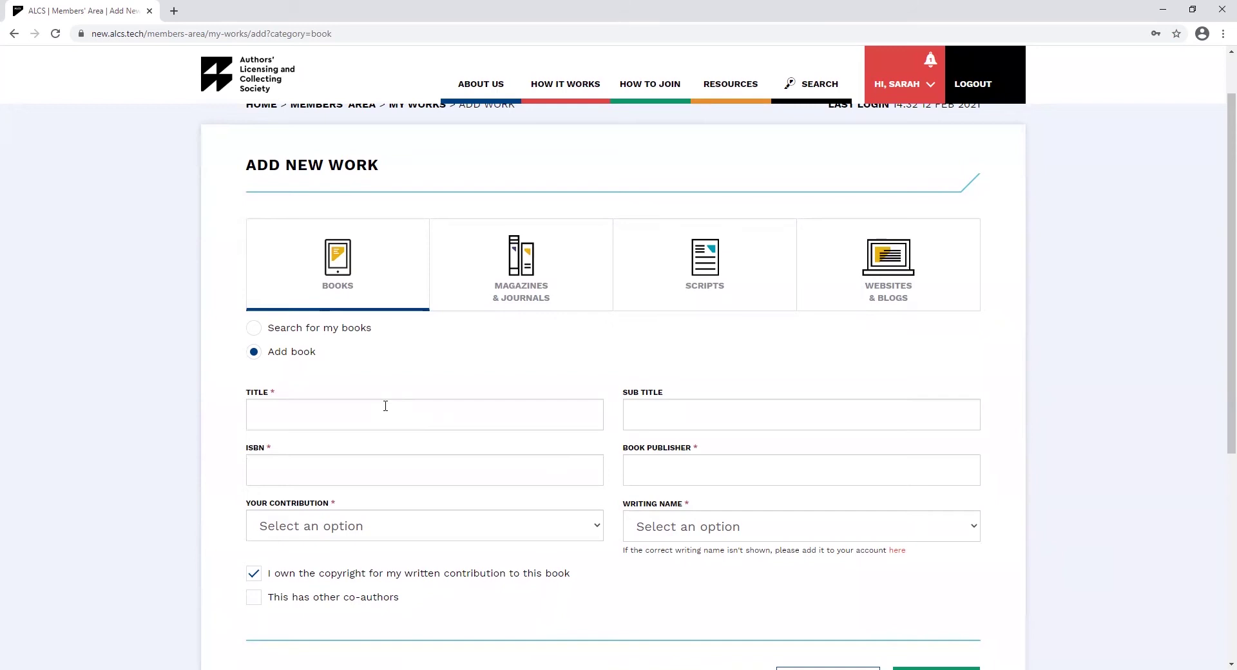
{"action": "left_click", "coordinate": [386, 406]}
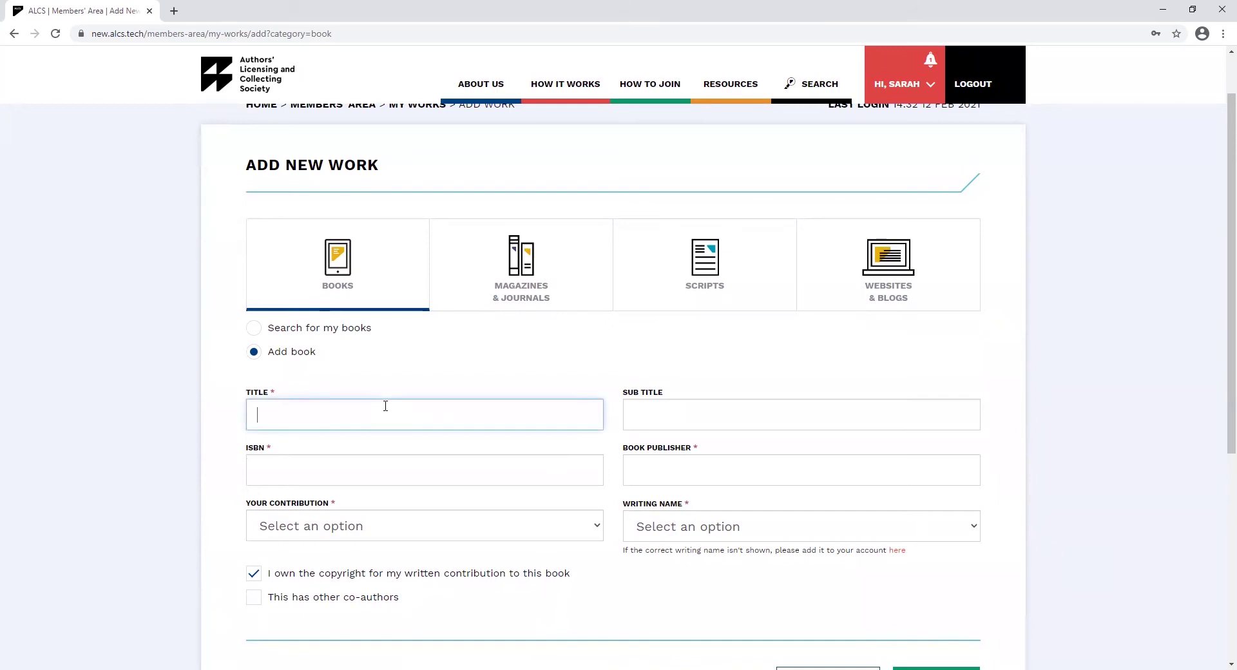
{"action": "type", "text": "outer space"}
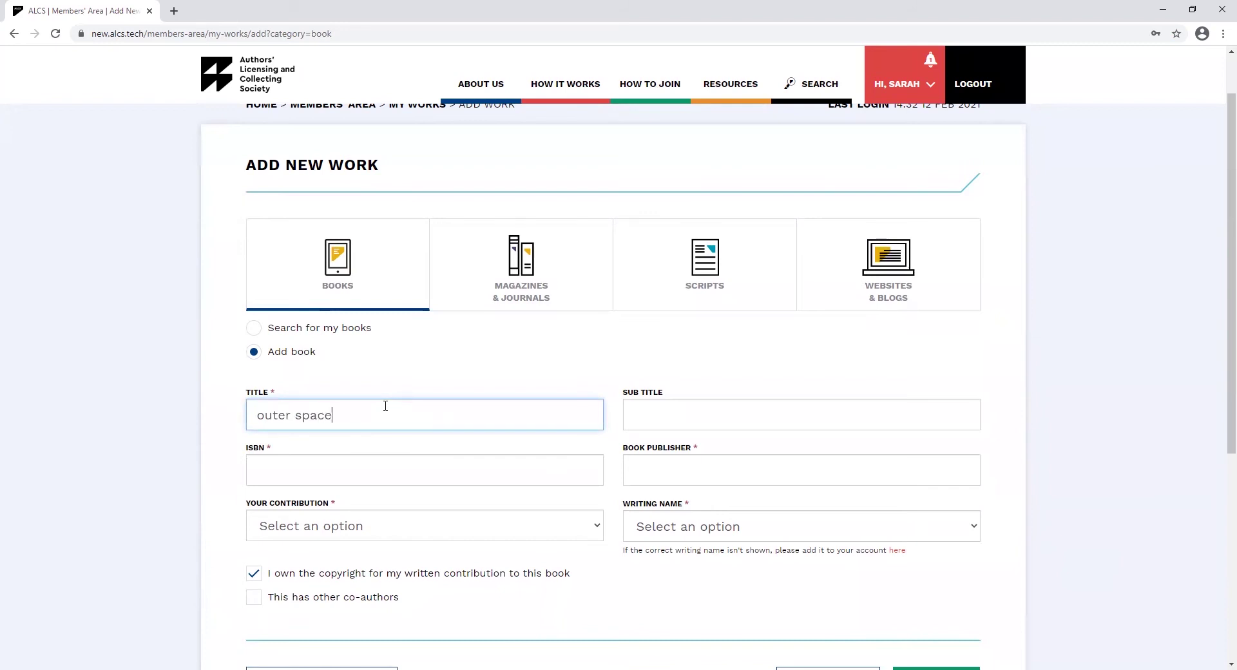
{"action": "left_click", "coordinate": [390, 456]}
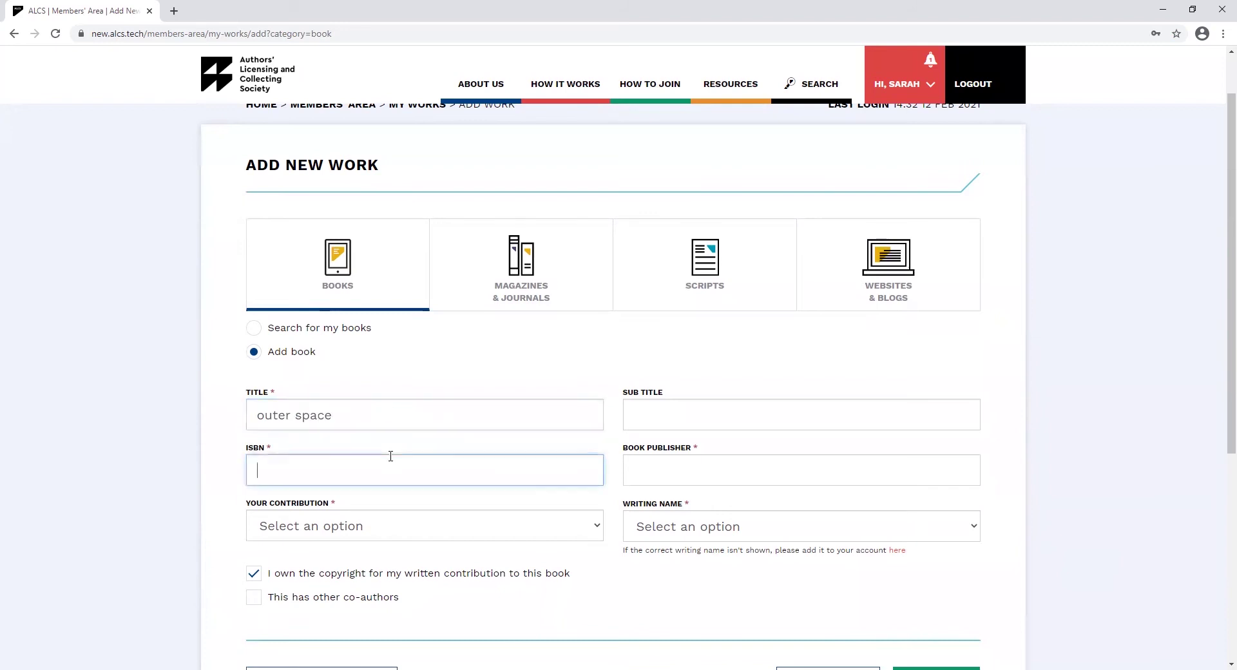
{"action": "type", "text": "9780140508840"}
{"action": "left_click", "coordinate": [776, 472]}
{"action": "type", "text": "Penguin"}
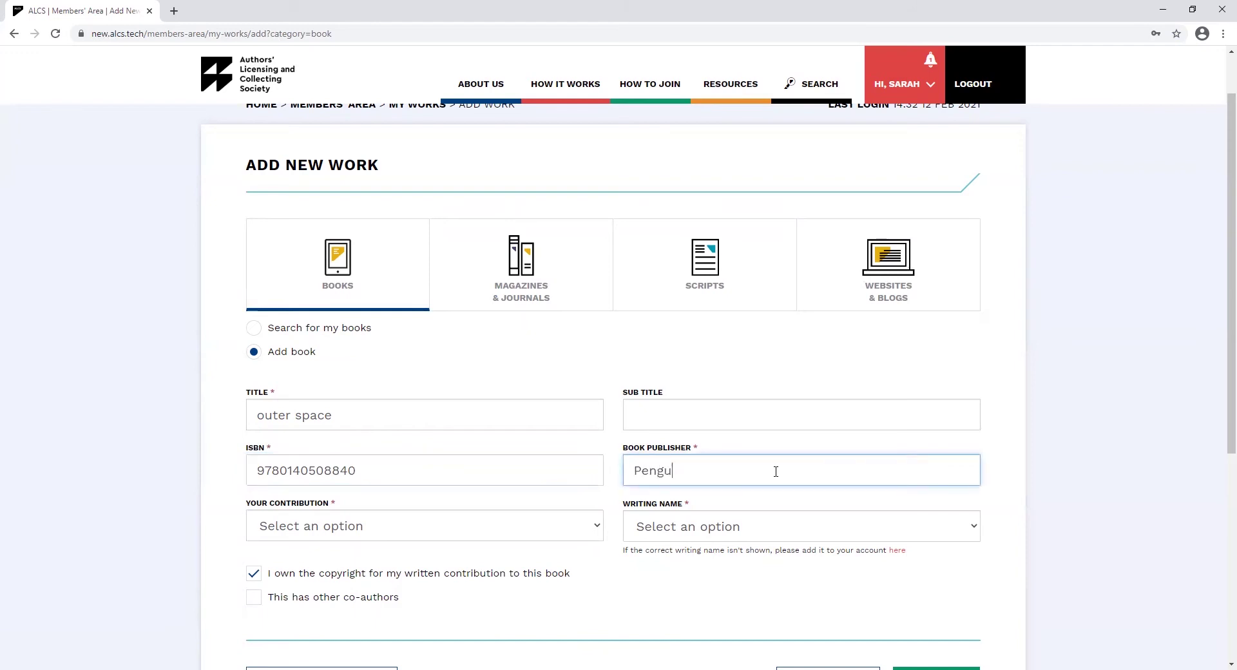
Set the contribution to Author and choose the member's correspondence name as the writing name
{"action": "left_click", "coordinate": [434, 528]}
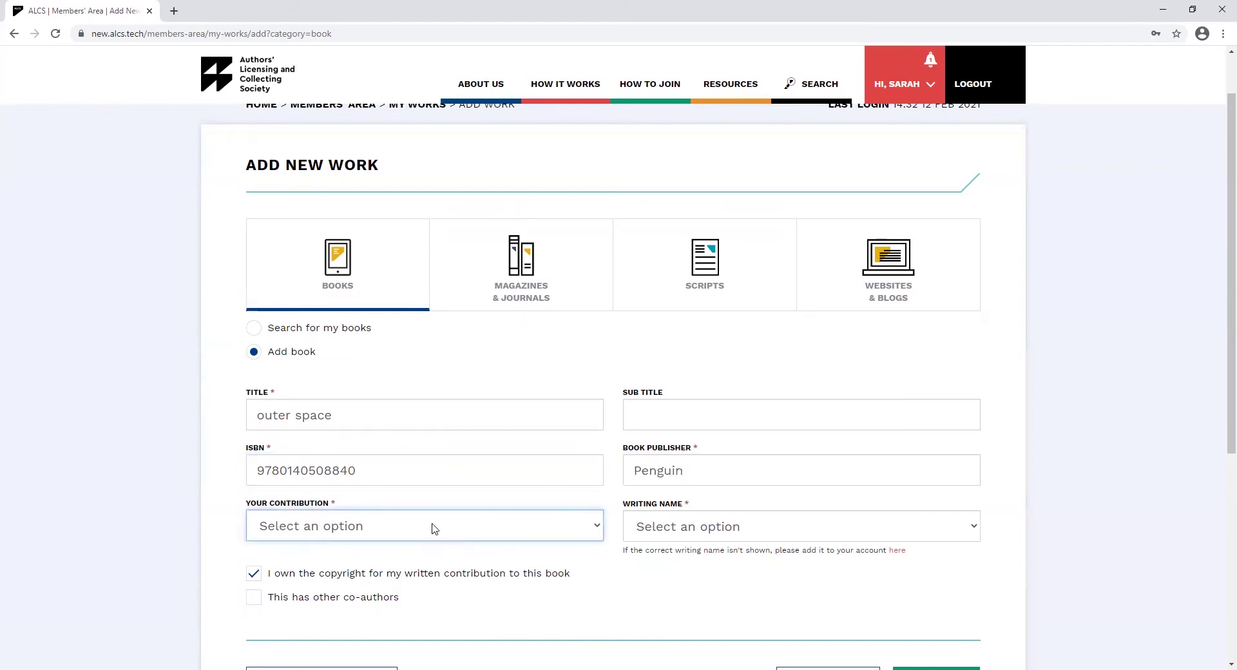
{"action": "left_click", "coordinate": [434, 528]}
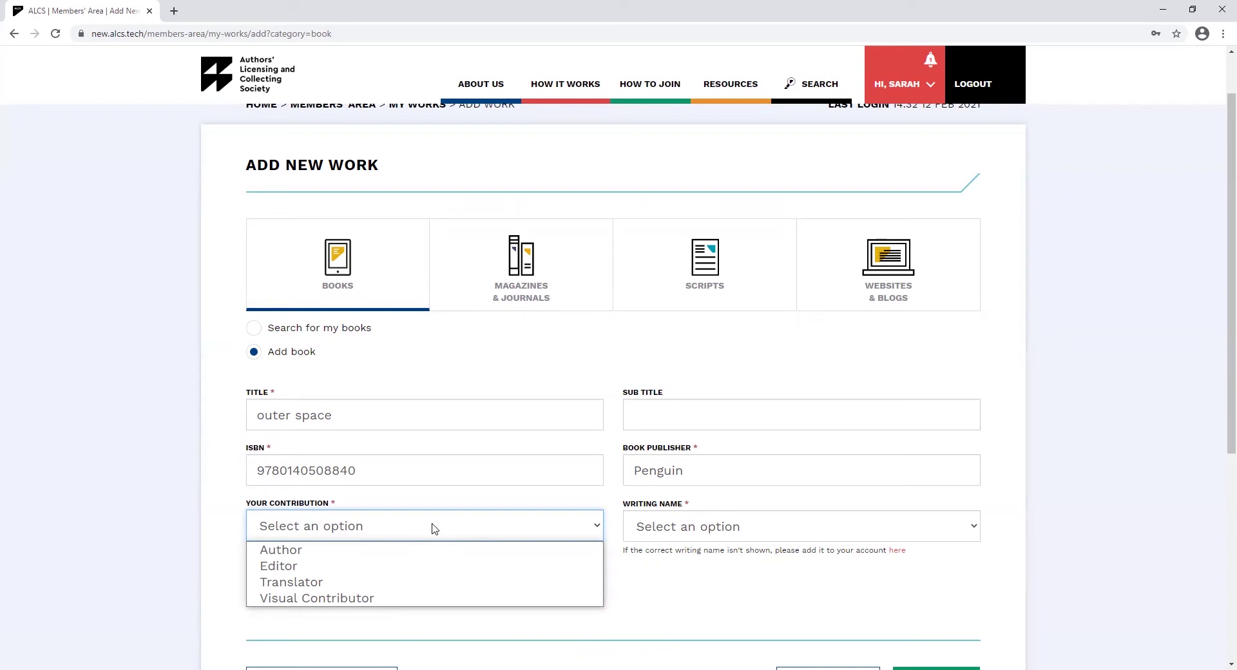
{"action": "left_click", "coordinate": [416, 550]}
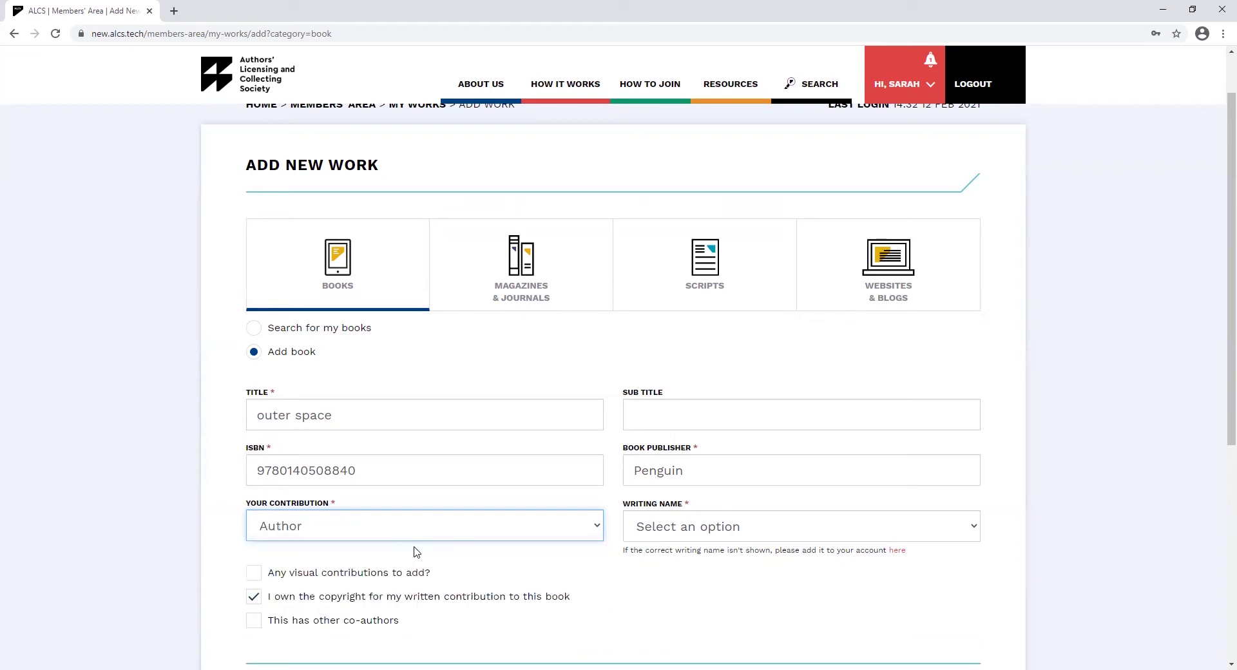
{"action": "left_click", "coordinate": [792, 532]}
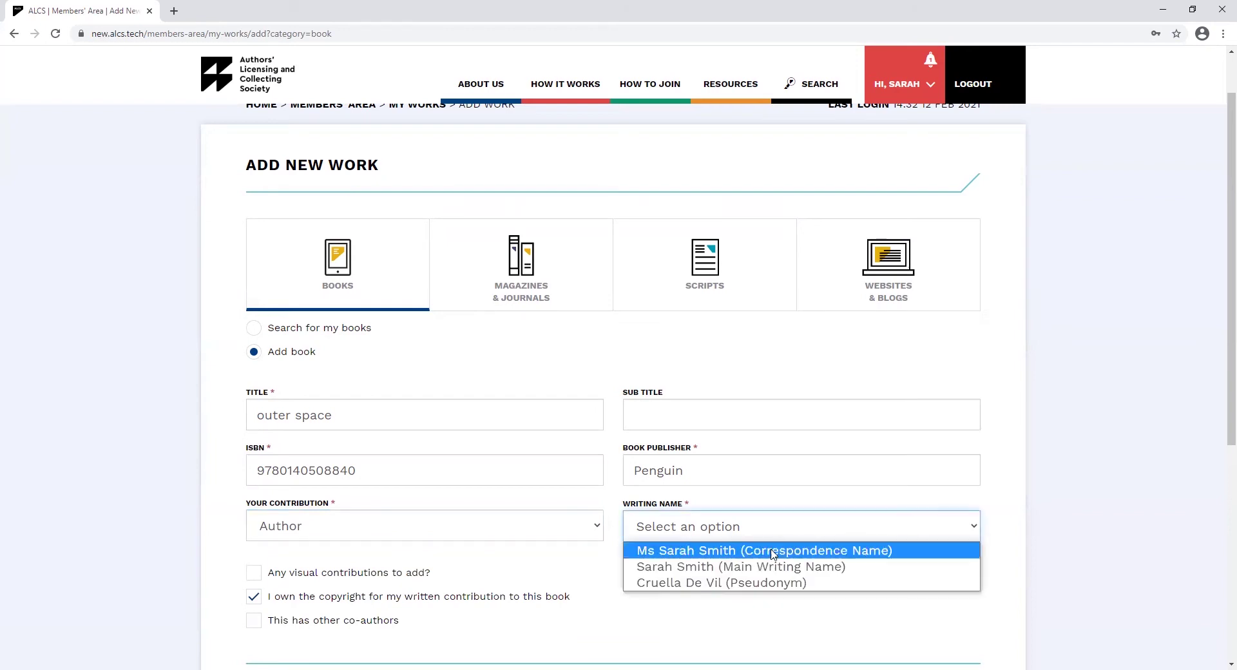
{"action": "left_click", "coordinate": [773, 551]}
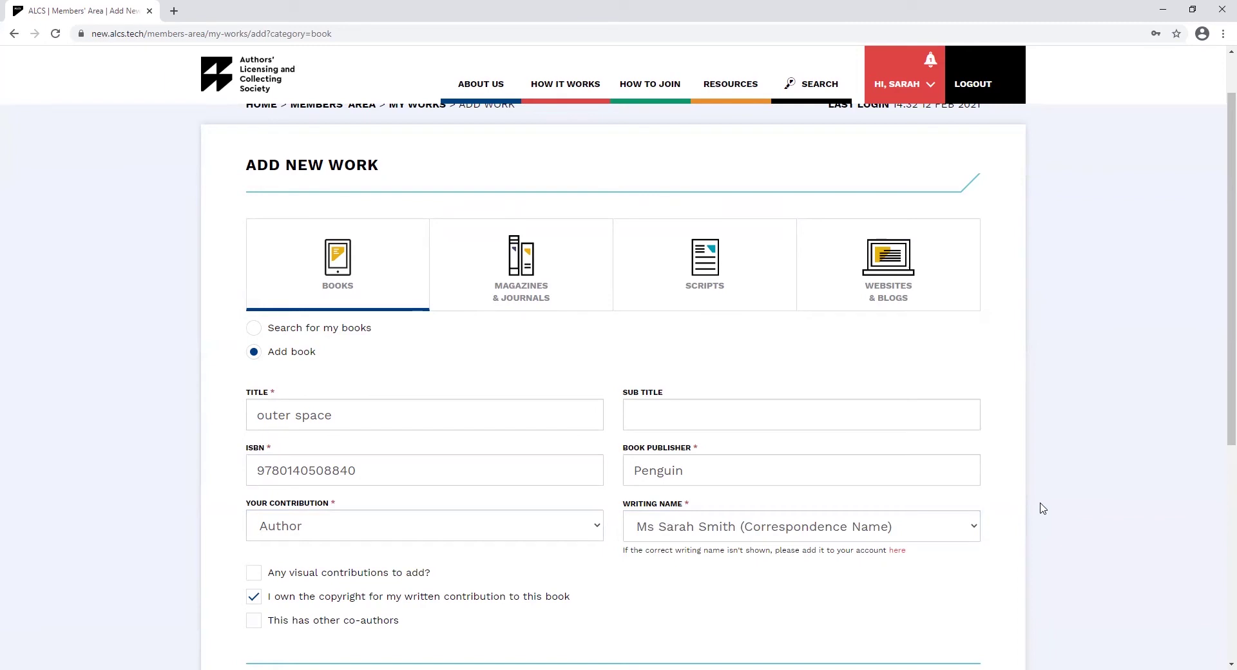
Mark the book as having other co-authors to view the related guidance, and clear that option again
{"action": "scroll", "coordinate": [1042, 508], "scroll_direction": "down", "scroll_amount": 1}
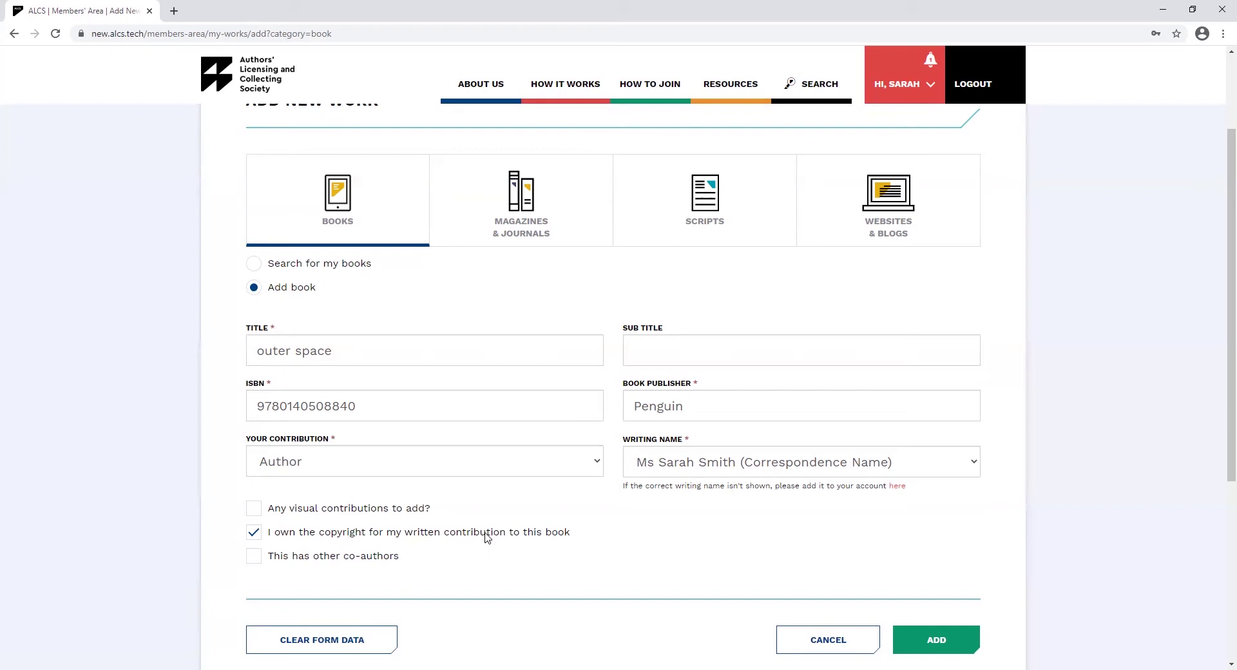
{"action": "scroll", "coordinate": [484, 538], "scroll_direction": "down", "scroll_amount": 1}
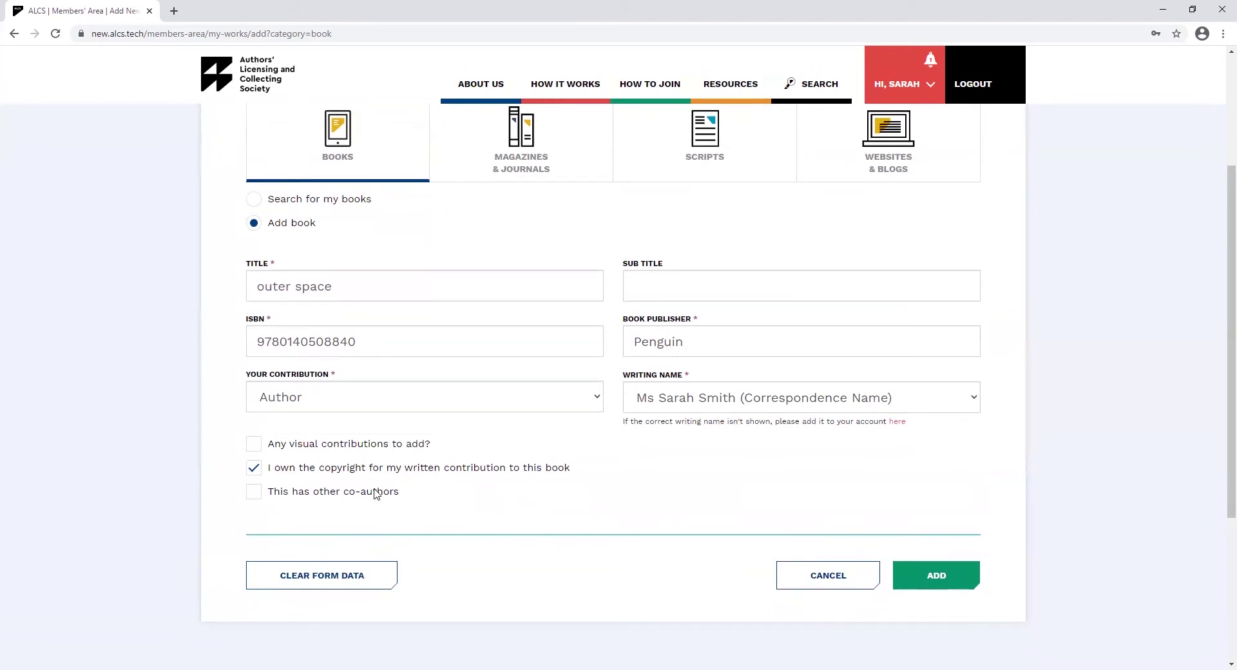
{"action": "left_click", "coordinate": [377, 493]}
{"action": "scroll", "coordinate": [465, 514], "scroll_direction": "down", "scroll_amount": 2}
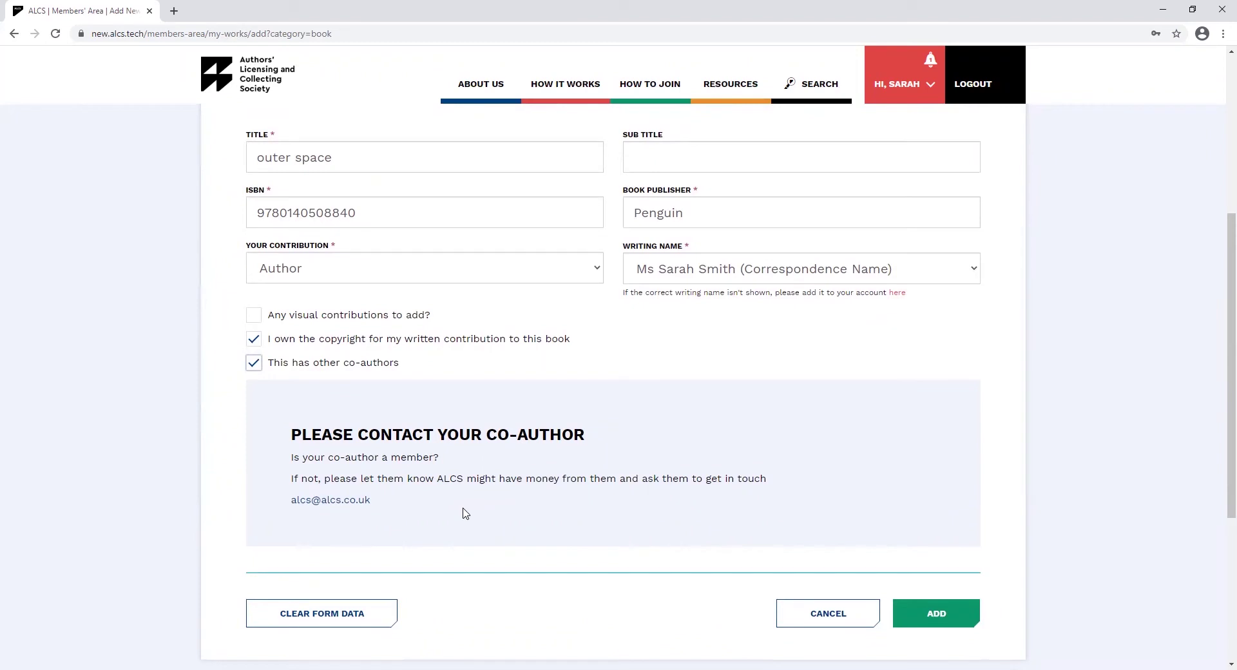
{"action": "left_click", "coordinate": [350, 365]}
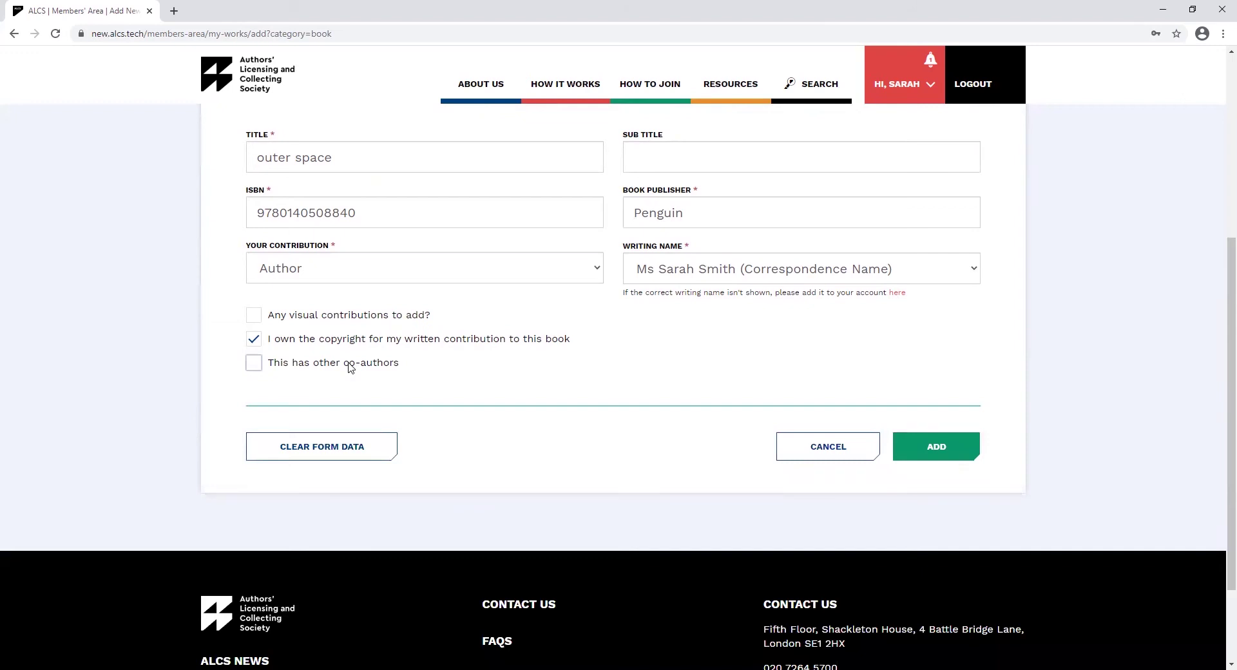
Submit the completed details of the new book to the member account
{"action": "scroll", "coordinate": [1014, 455], "scroll_direction": "up", "scroll_amount": 2}
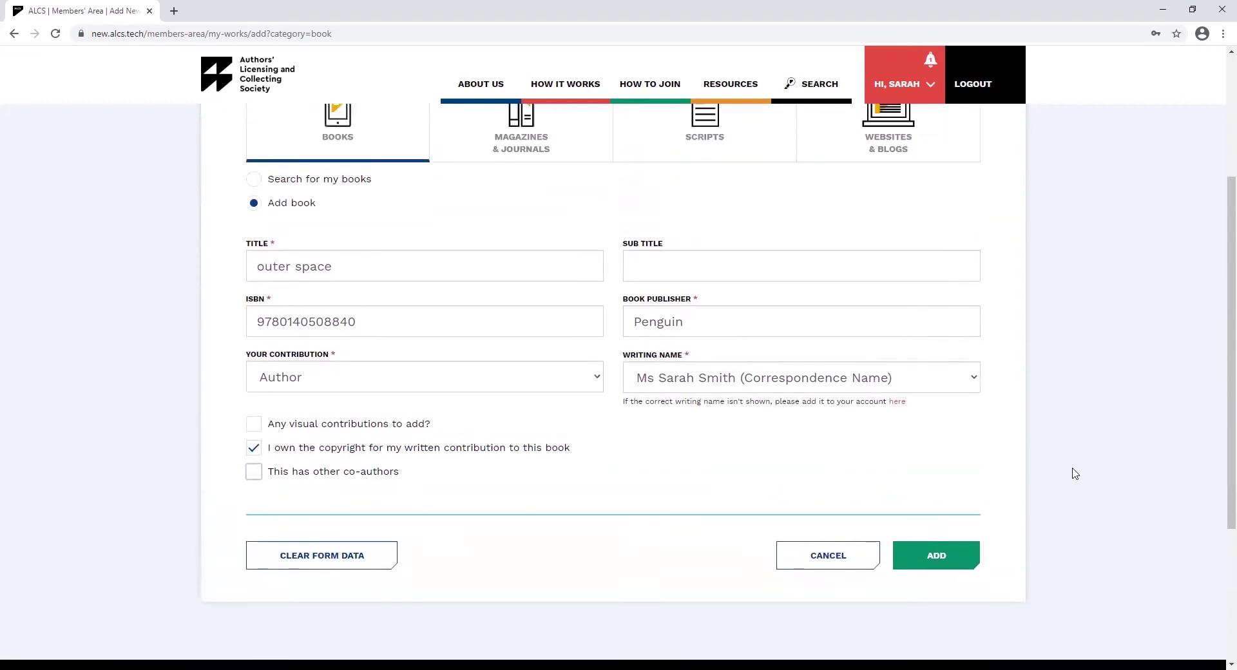
{"action": "left_click", "coordinate": [936, 578]}
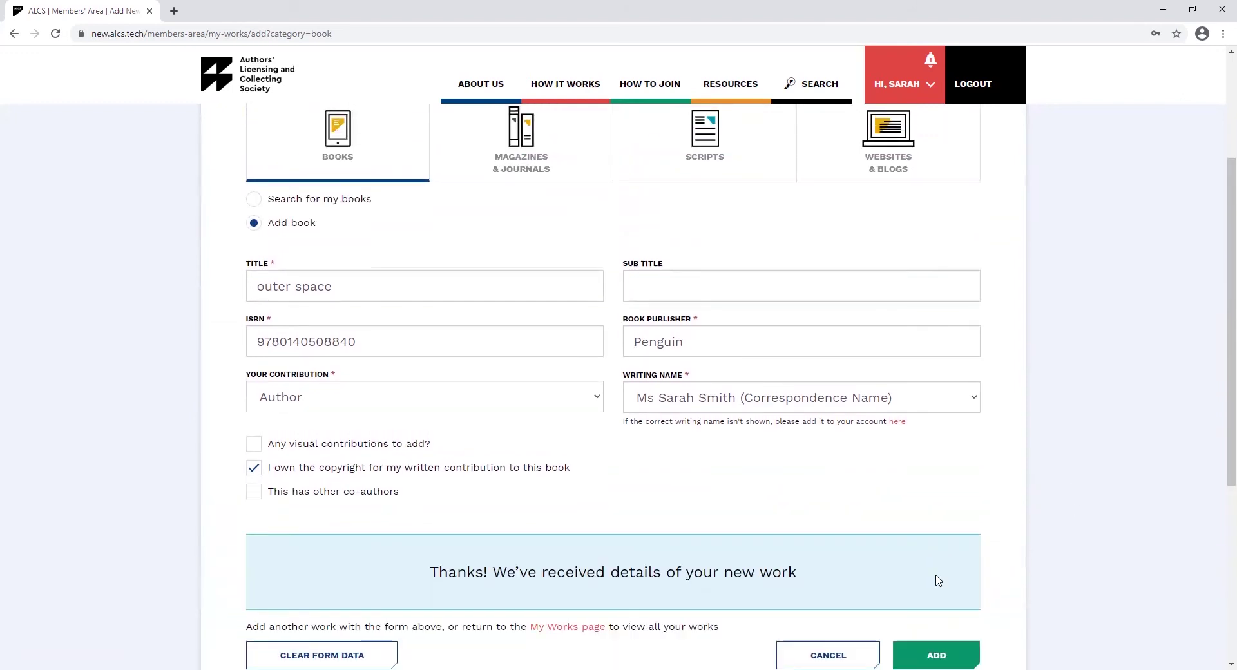
{"action": "scroll", "coordinate": [938, 580], "scroll_direction": "down", "scroll_amount": 2}
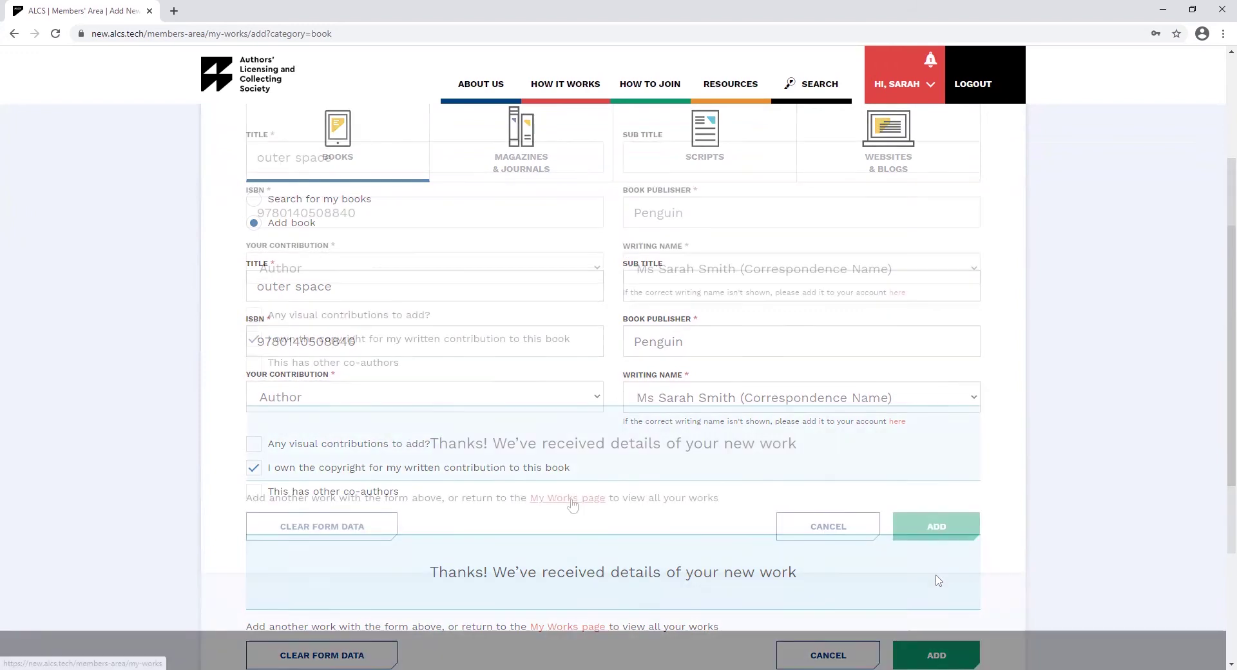
Switch the new work form to searching for existing books, search for "space" and browse the matching titles
{"action": "scroll", "coordinate": [647, 573], "scroll_direction": "up", "scroll_amount": 5}
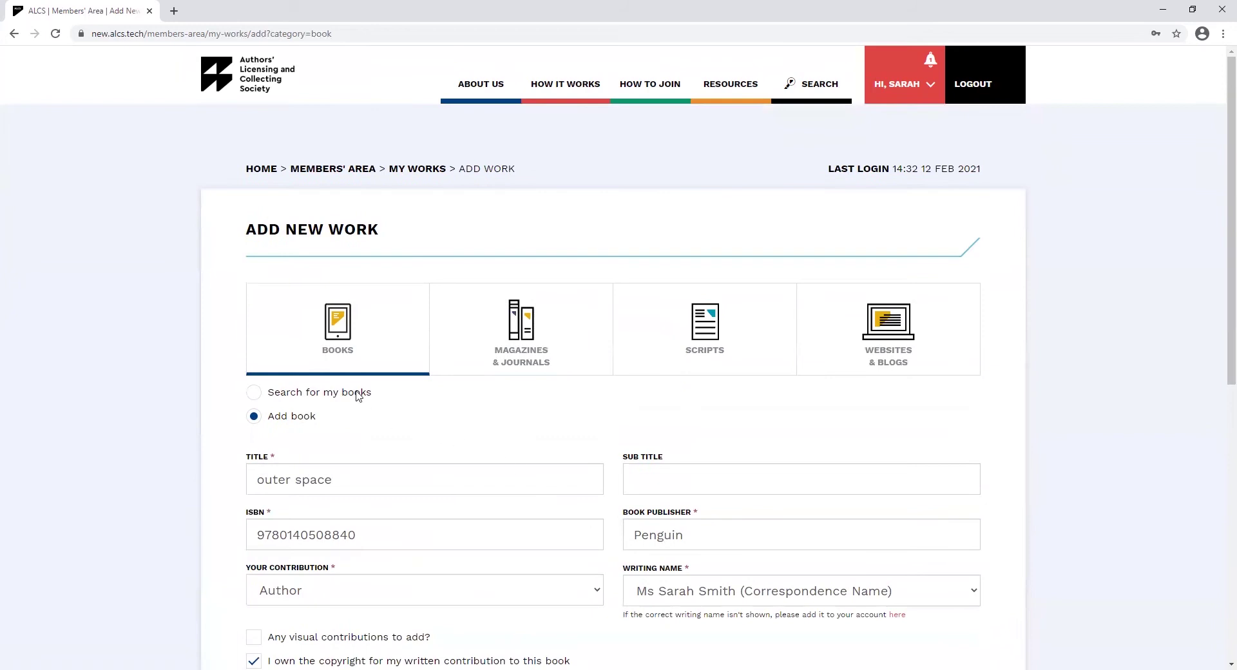
{"action": "left_click", "coordinate": [349, 395]}
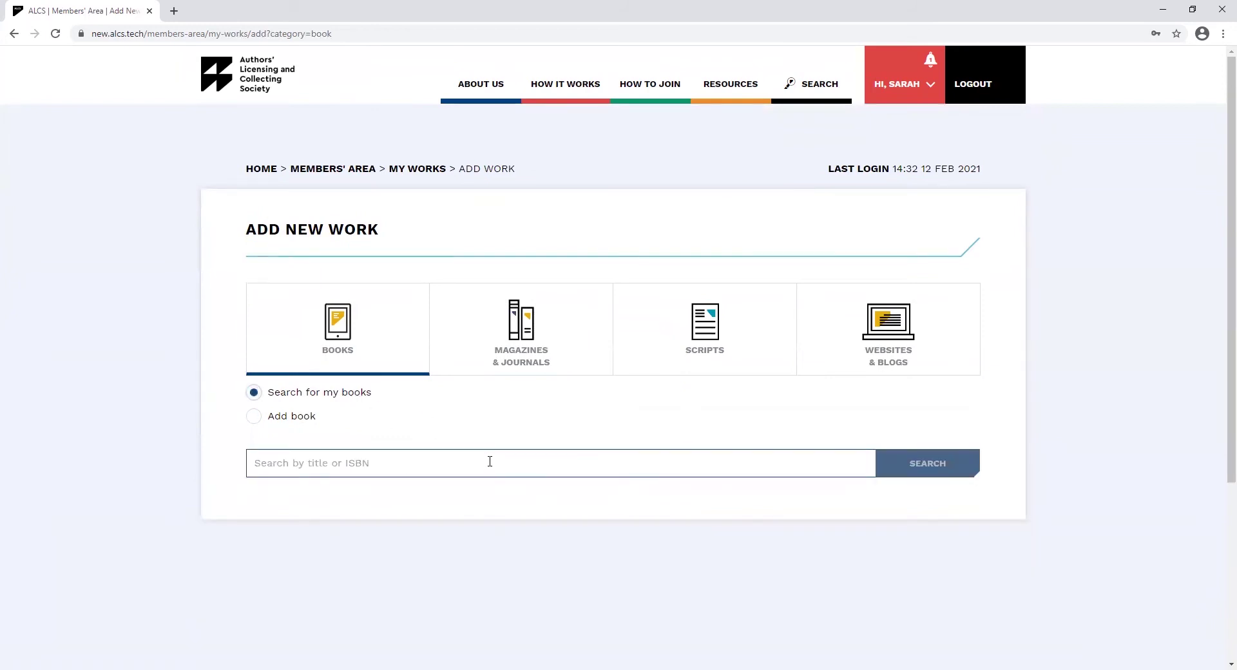
{"action": "left_click", "coordinate": [445, 473]}
{"action": "type", "text": "space"}
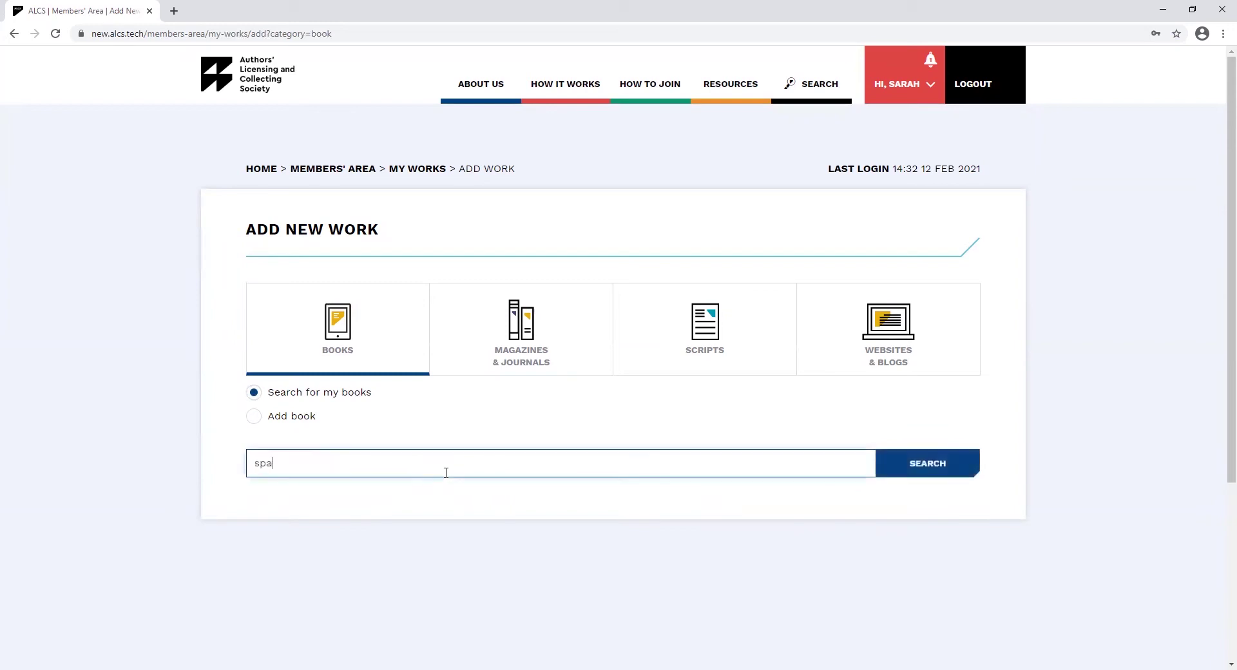
{"action": "left_click", "coordinate": [931, 465]}
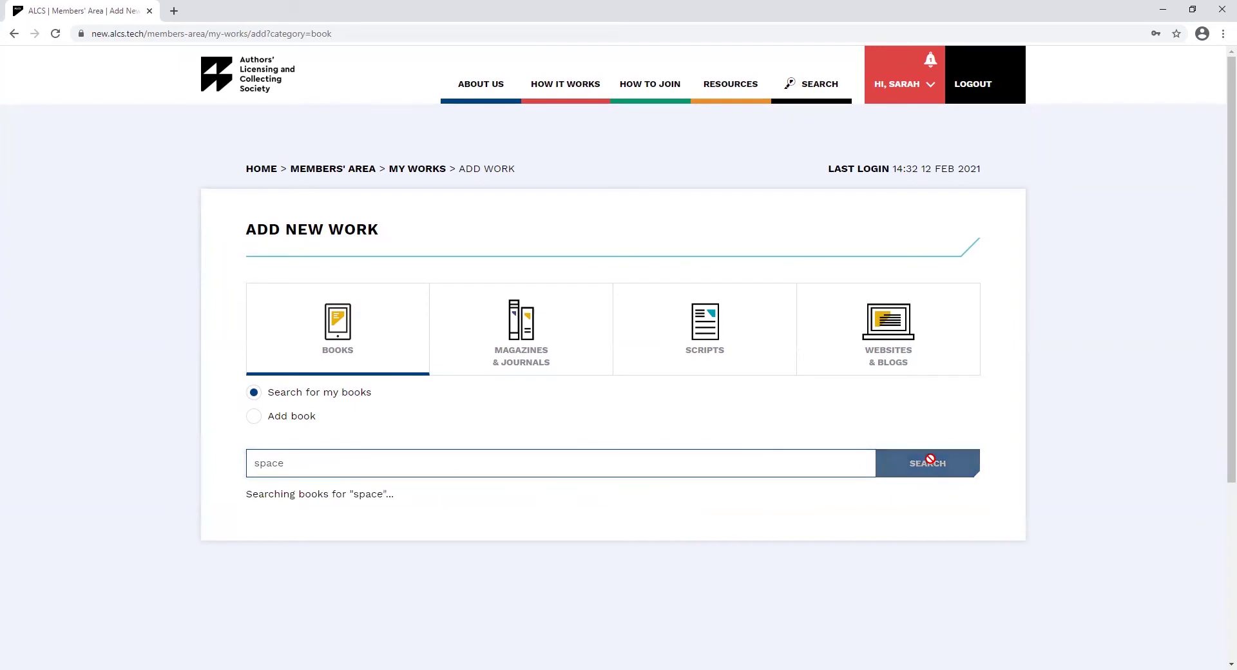
{"action": "scroll", "coordinate": [1021, 483], "scroll_direction": "down", "scroll_amount": 2}
{"action": "scroll", "coordinate": [1020, 483], "scroll_direction": "down", "scroll_amount": 1}
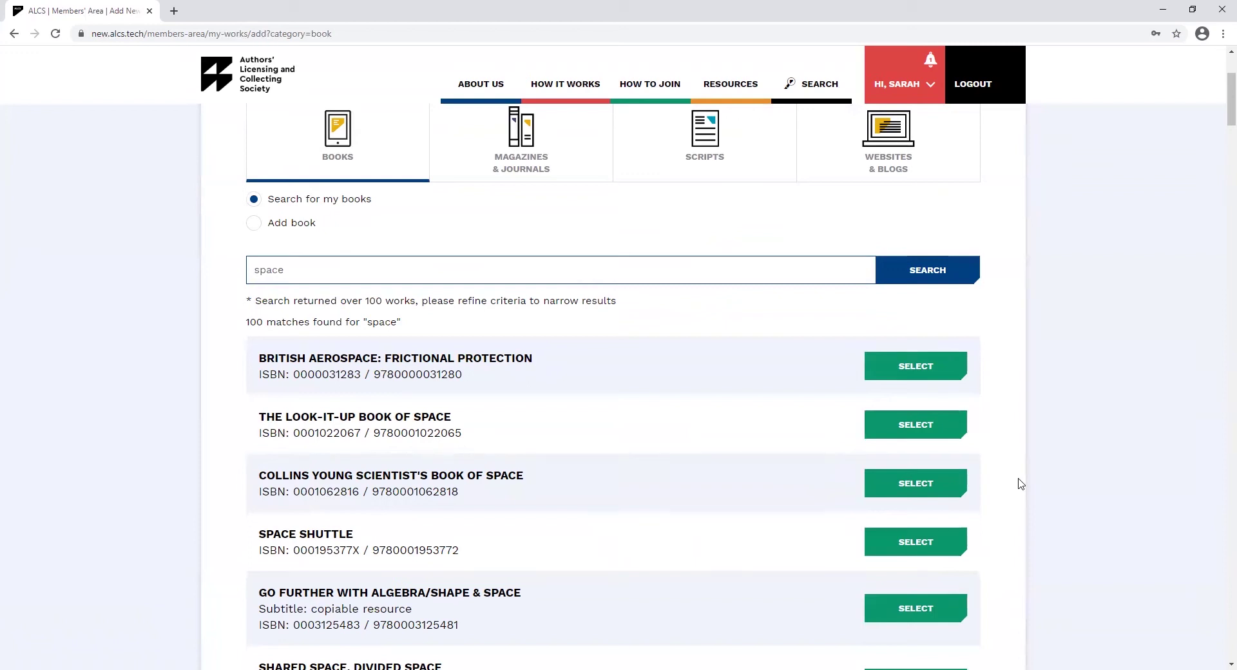
Select The Look-It-Up Book of Space from the results, with Author as contribution and the member's correspondence name as writing name
{"action": "left_click", "coordinate": [916, 426]}
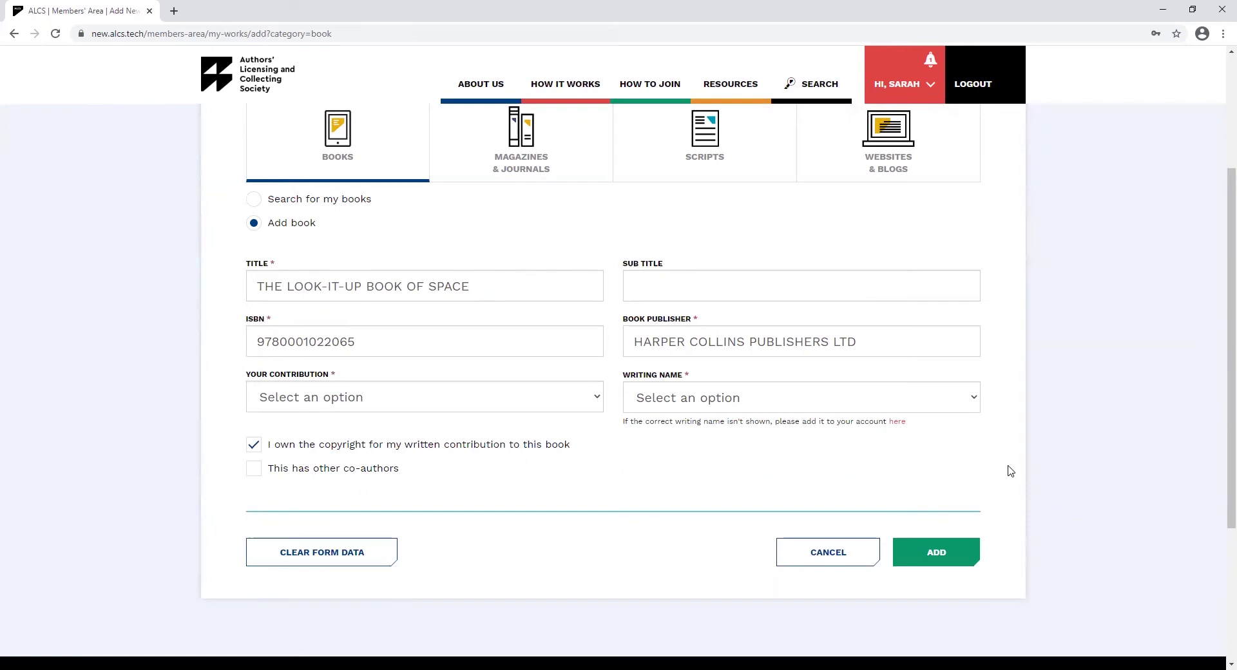
{"action": "left_click", "coordinate": [406, 402]}
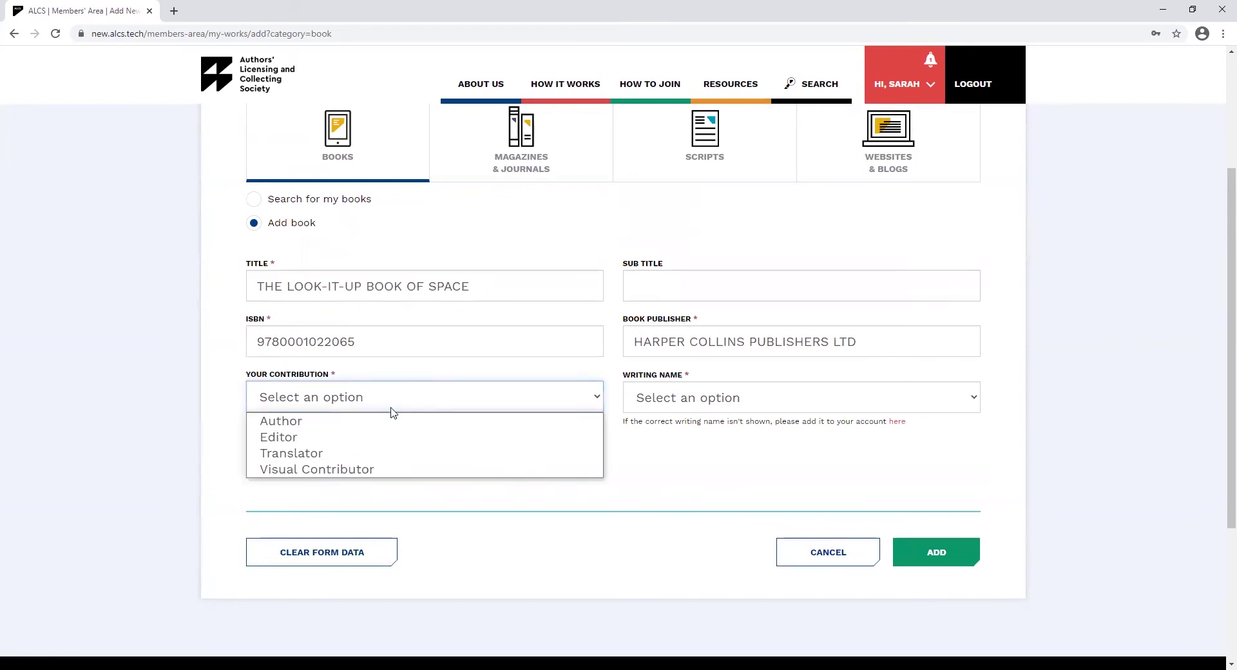
{"action": "left_click", "coordinate": [362, 422]}
{"action": "left_click", "coordinate": [721, 400]}
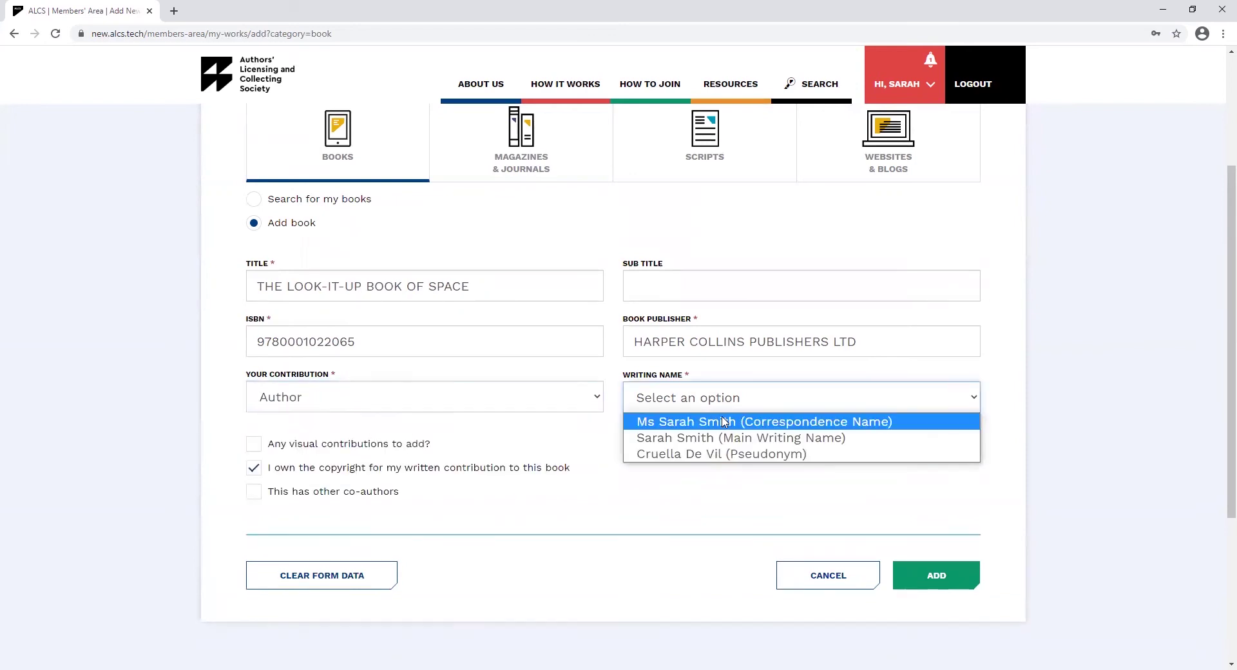
{"action": "left_click", "coordinate": [723, 421]}
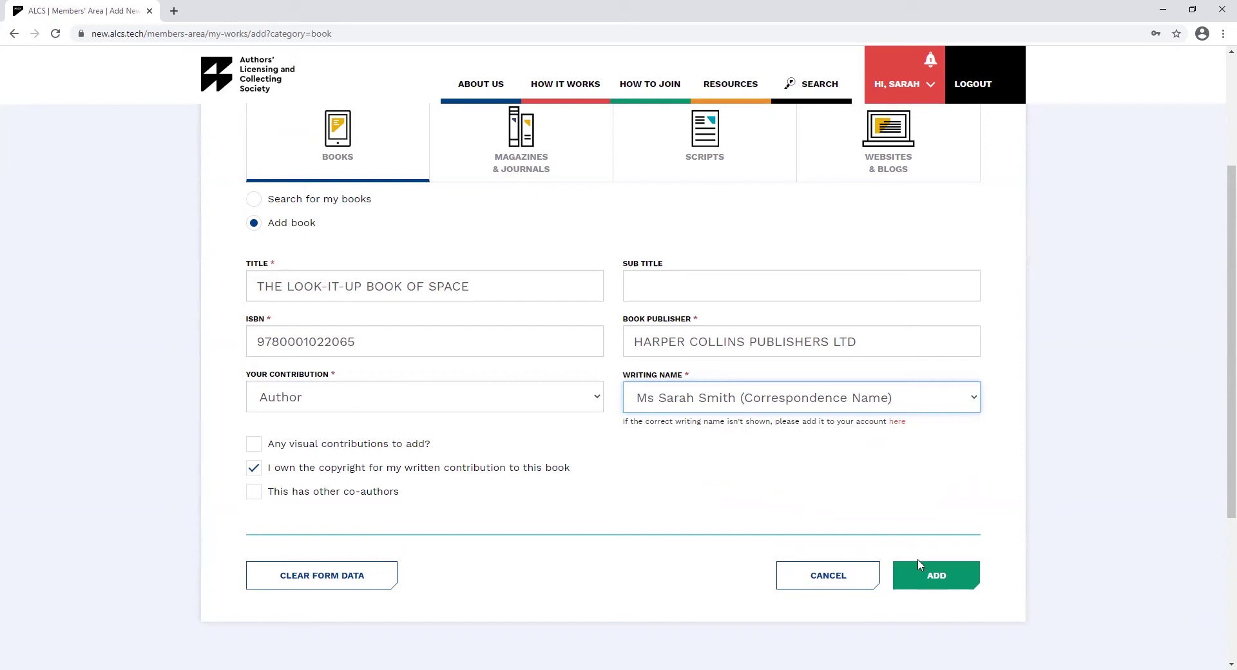
Submit The Look-It-Up Book of Space to the member account
{"action": "left_click", "coordinate": [930, 582]}
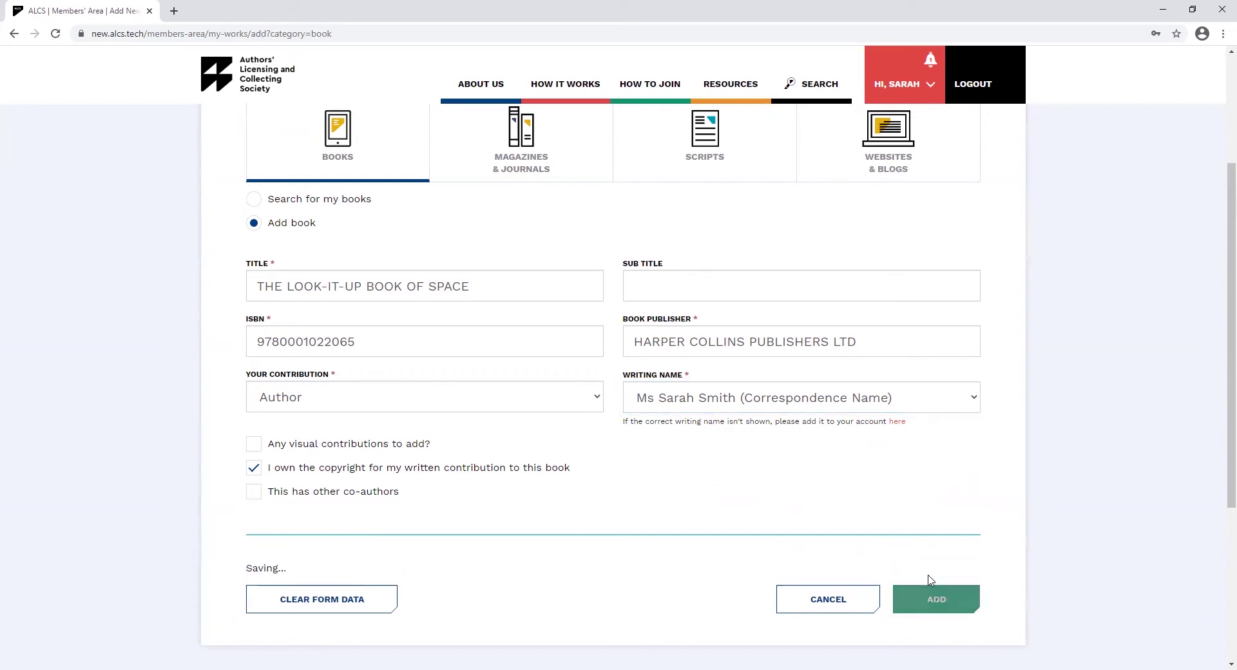
{"action": "scroll", "coordinate": [931, 509], "scroll_direction": "down", "scroll_amount": 2}
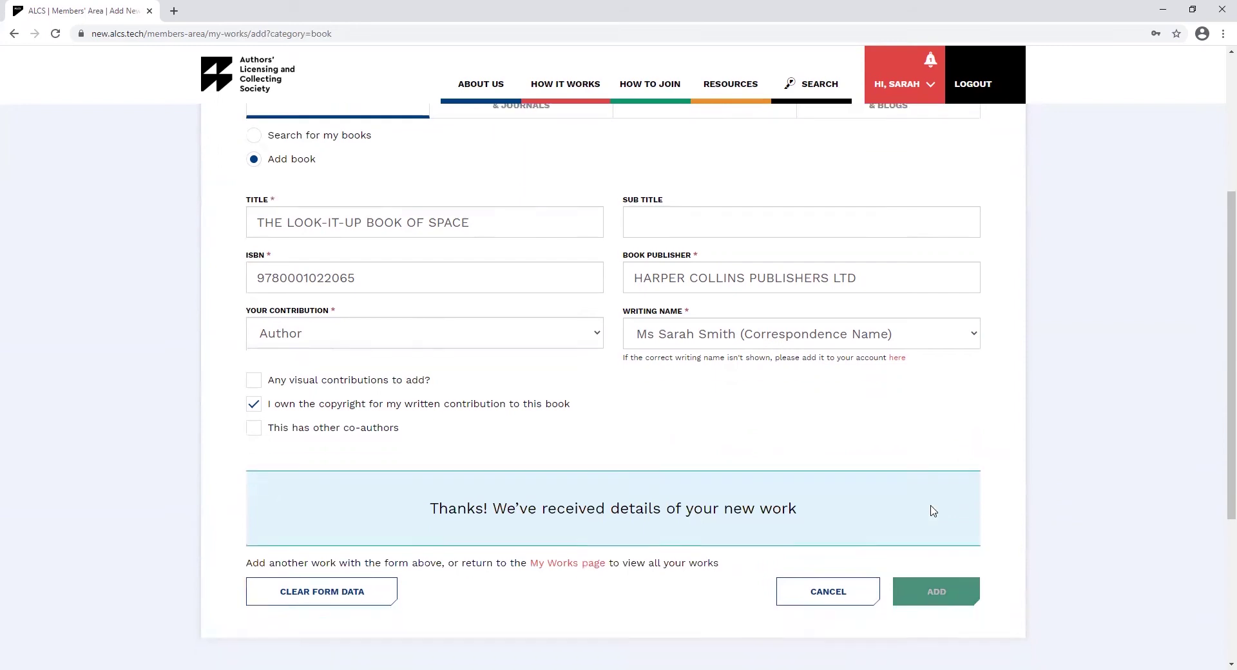
{"action": "scroll", "coordinate": [931, 509], "scroll_direction": "up", "scroll_amount": 2}
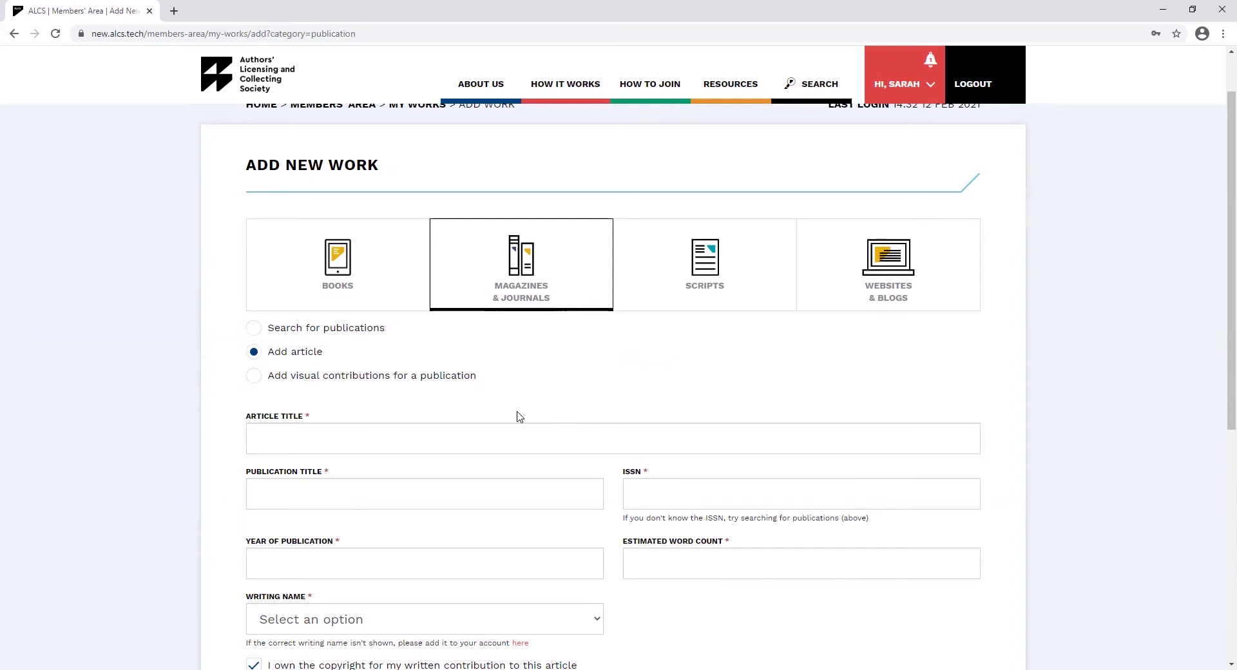
For a new magazine article, enter the title "What is Space?", publication title "Aerospace" and ISSN 03050831
{"action": "left_click", "coordinate": [398, 436]}
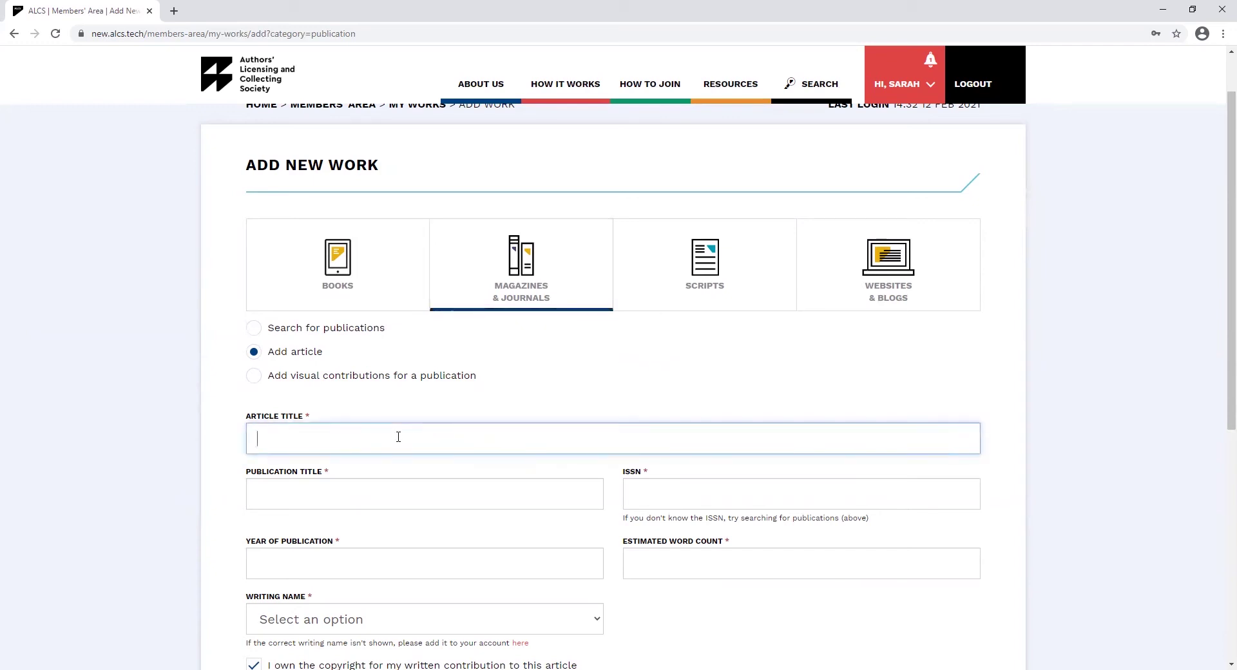
{"action": "type", "text": "What is Space?"}
{"action": "left_click", "coordinate": [343, 498]}
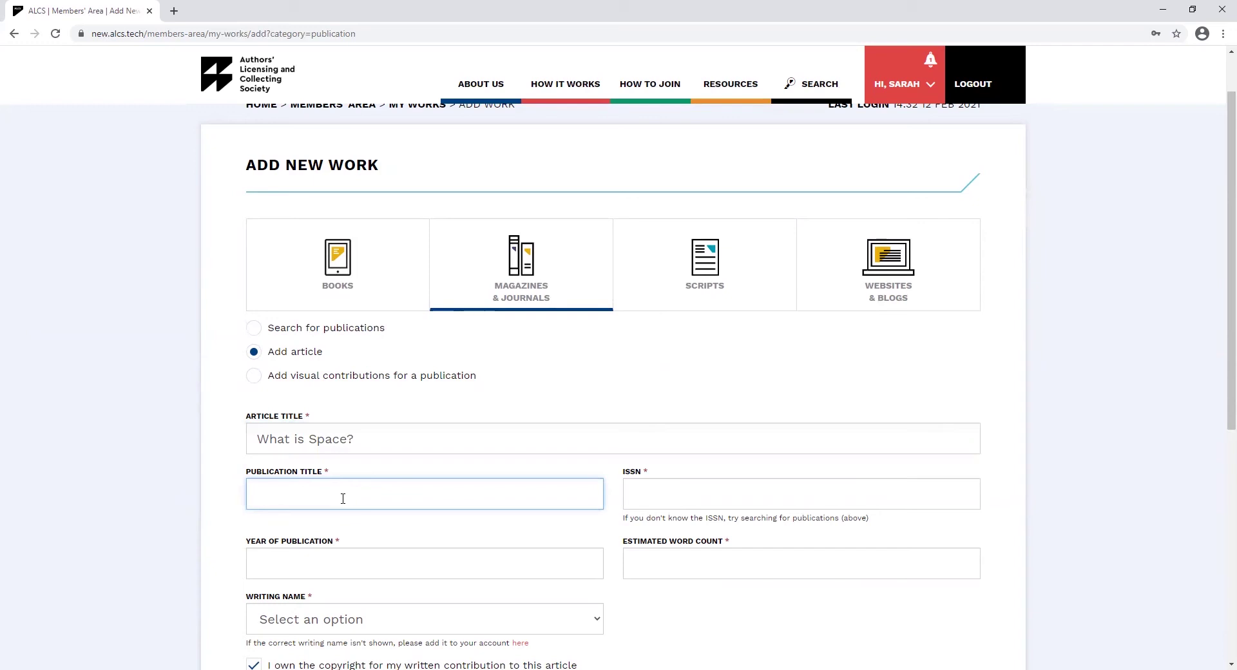
{"action": "type", "text": "Aero"}
{"action": "key", "text": "BackSpace"}
{"action": "type", "text": "rospace"}
{"action": "left_click", "coordinate": [697, 498]}
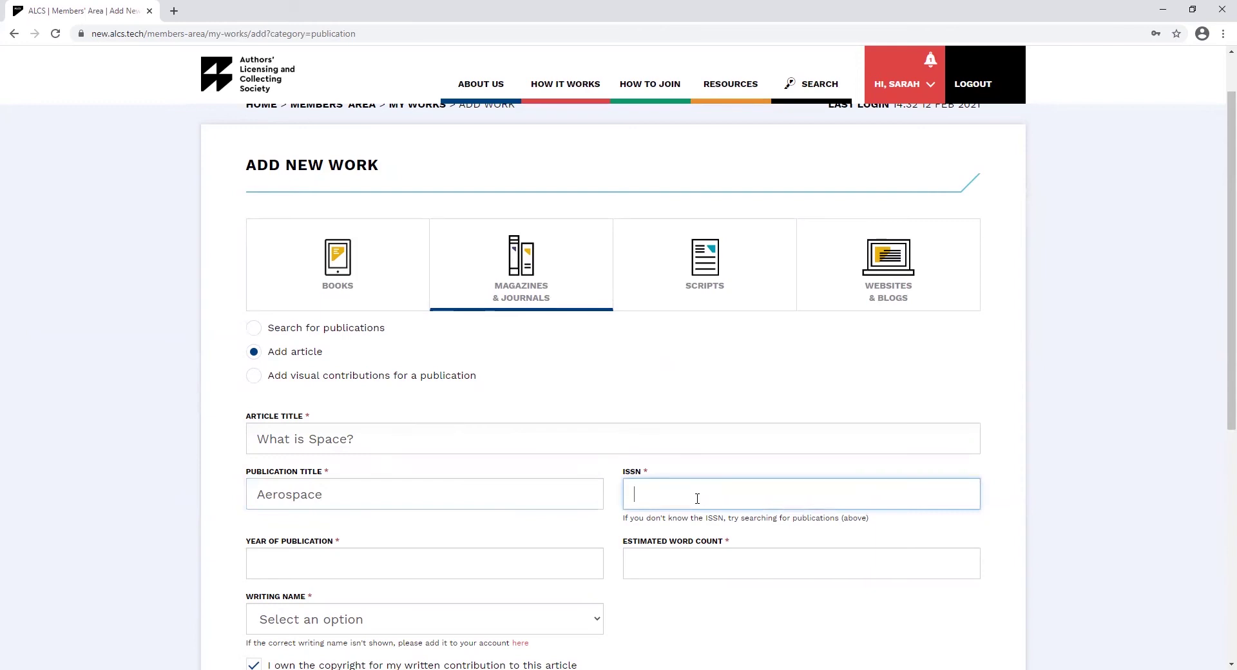
{"action": "type", "text": "03"}
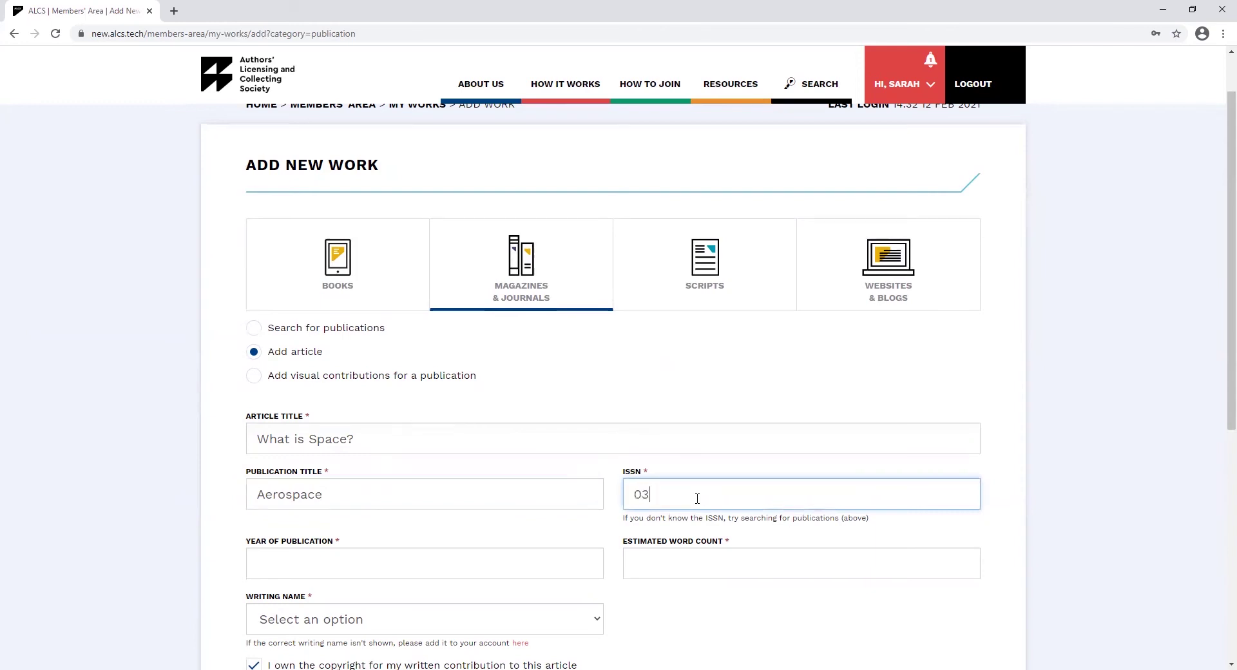
{"action": "type", "text": "050831"}
Set the article's year of publication to 2019 and its estimated word count to 3000
{"action": "left_click", "coordinate": [333, 561]}
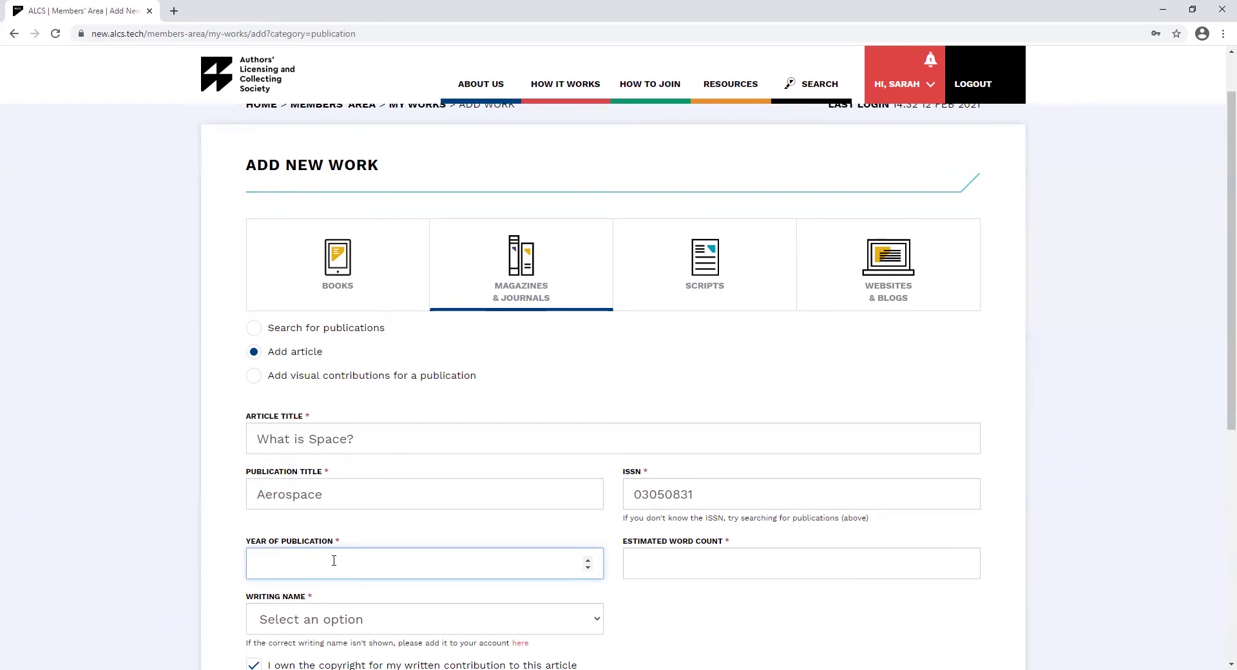
{"action": "scroll", "coordinate": [351, 559], "scroll_direction": "down", "scroll_amount": 1}
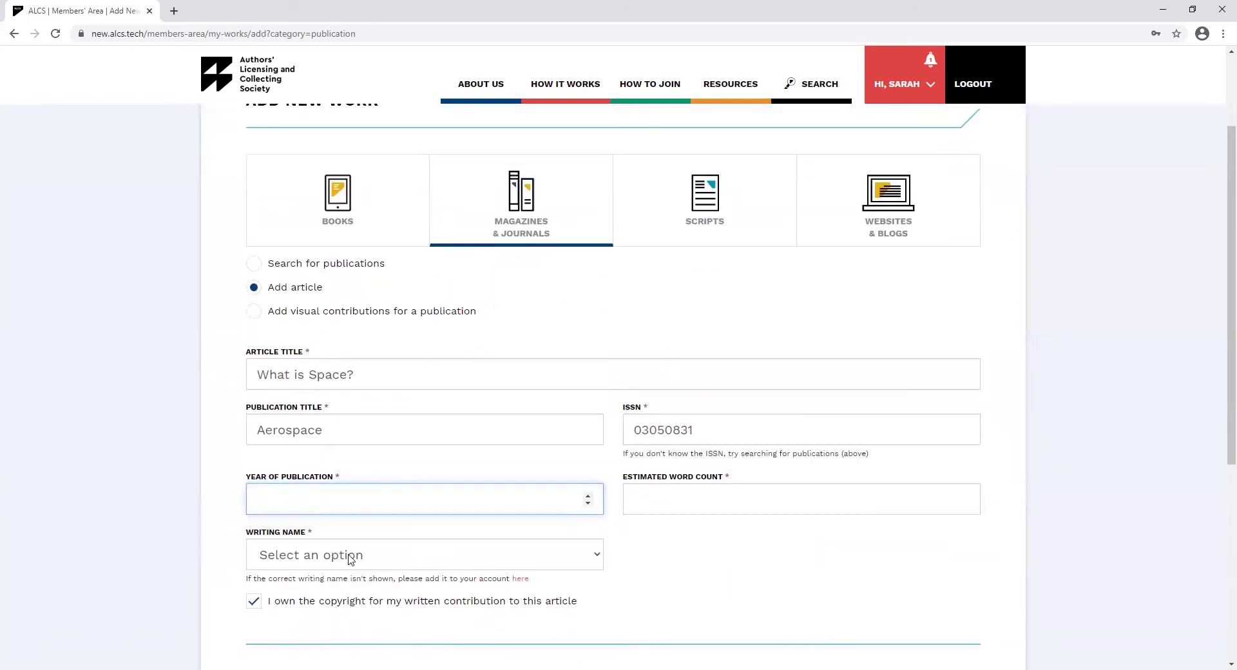
{"action": "type", "text": "2019"}
{"action": "left_click", "coordinate": [736, 511]}
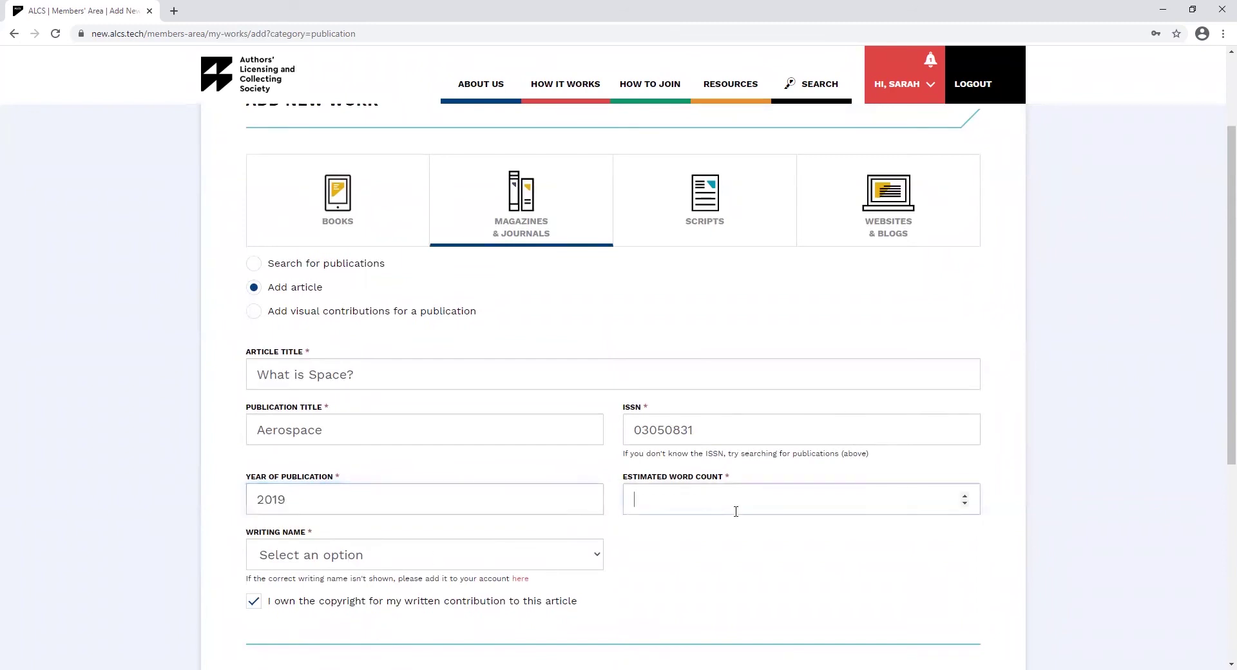
{"action": "type", "text": "3000"}
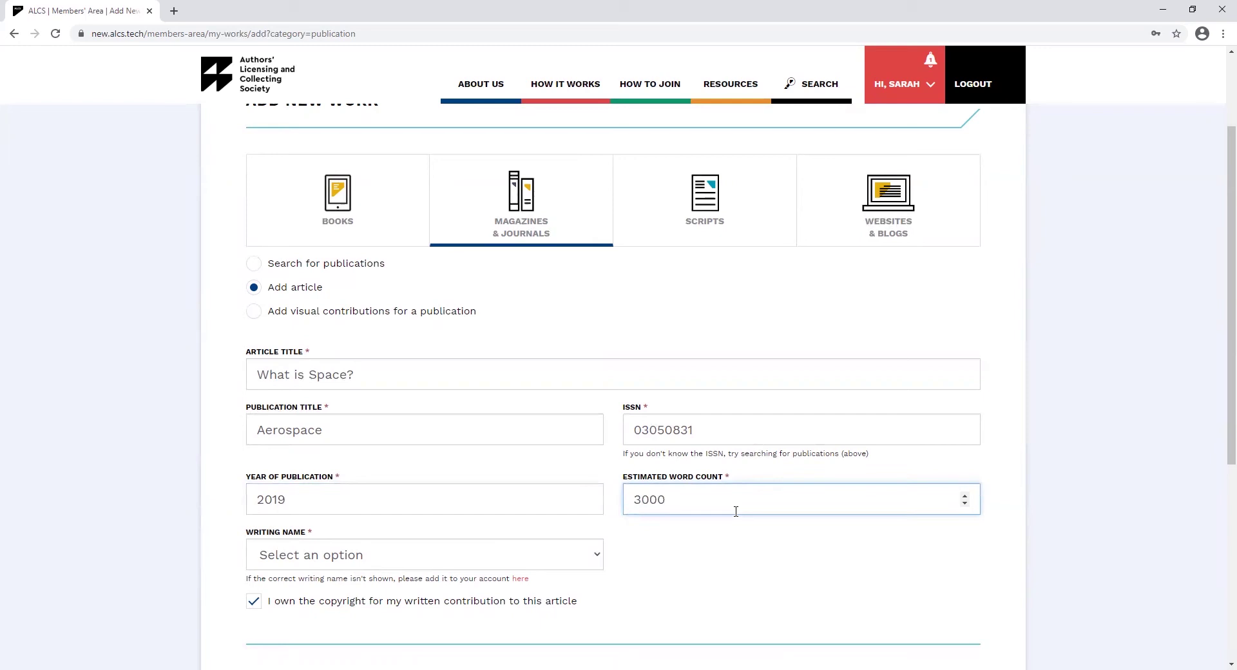
Choose the member's correspondence name as the article's writing name and submit the "What is Space?" article
{"action": "scroll", "coordinate": [483, 516], "scroll_direction": "down", "scroll_amount": 1}
{"action": "left_click", "coordinate": [435, 496]}
{"action": "left_click", "coordinate": [435, 512]}
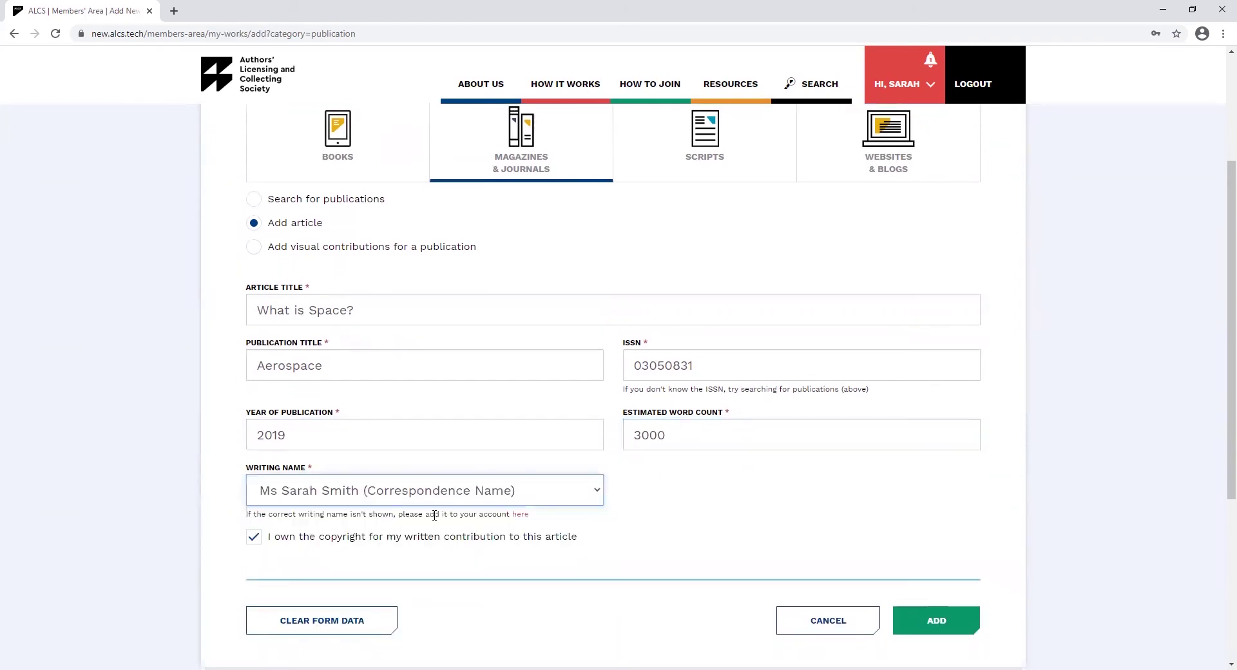
{"action": "left_click", "coordinate": [702, 519]}
{"action": "scroll", "coordinate": [703, 519], "scroll_direction": "down", "scroll_amount": 1}
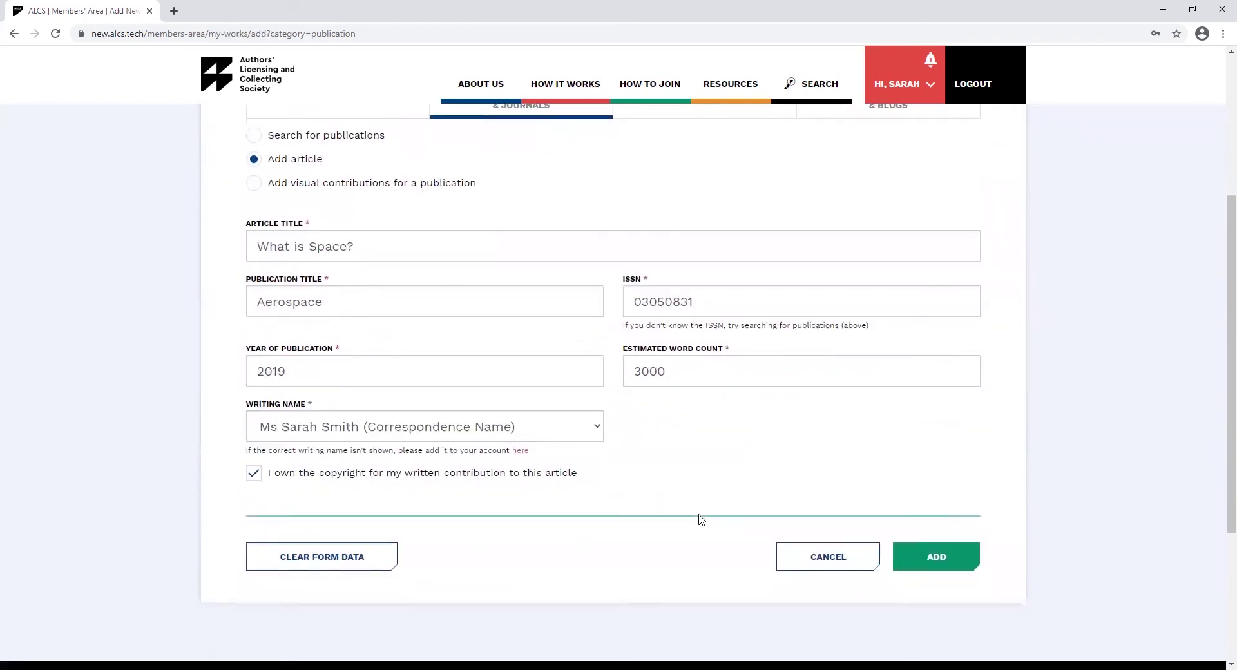
{"action": "left_click", "coordinate": [936, 558]}
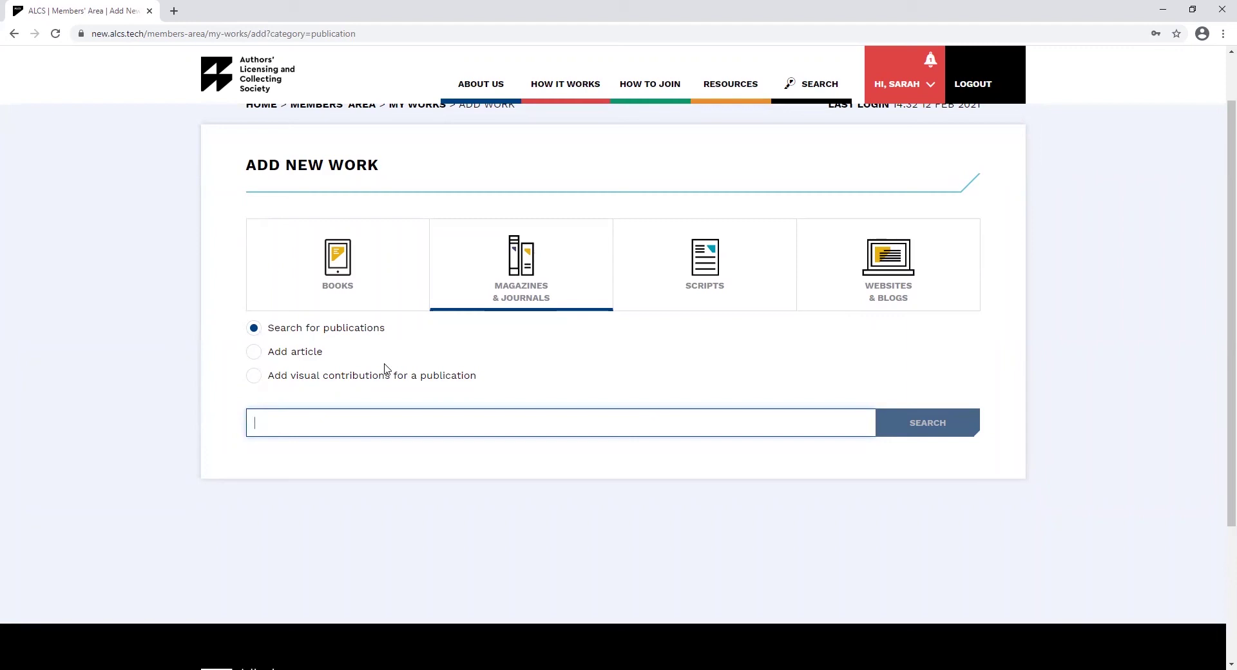
Search existing publications for "space" and choose to add a written contribution to Aerospace (London)
{"action": "type", "text": "space"}
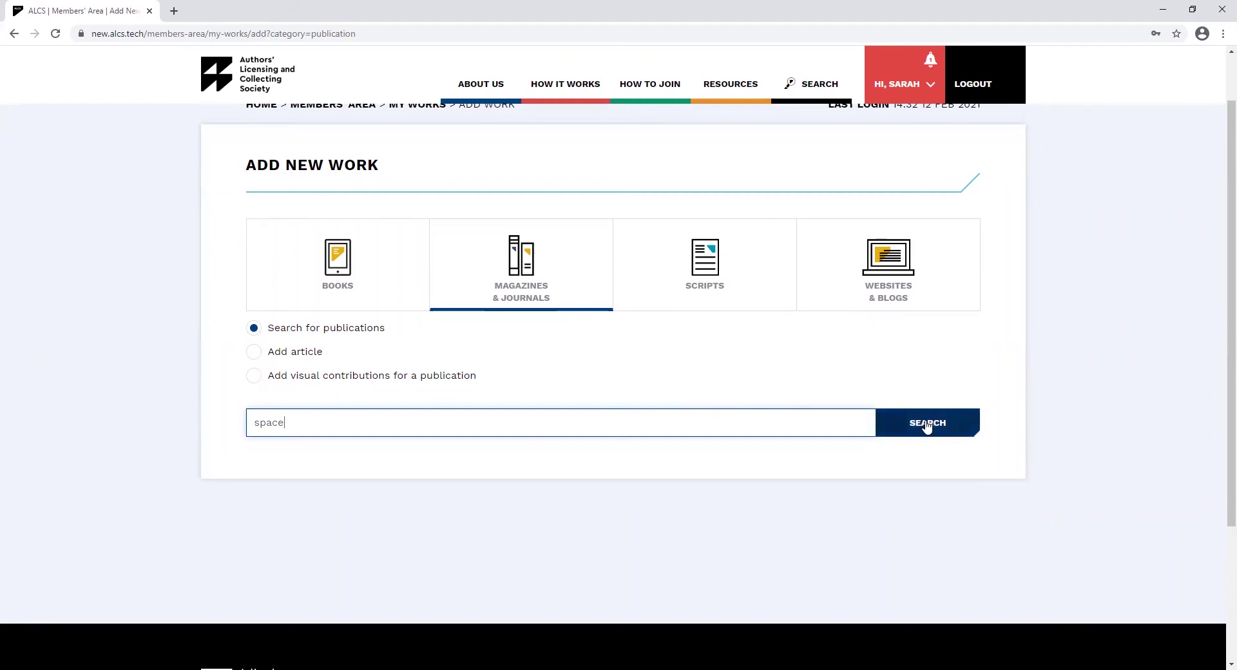
{"action": "left_click", "coordinate": [926, 425]}
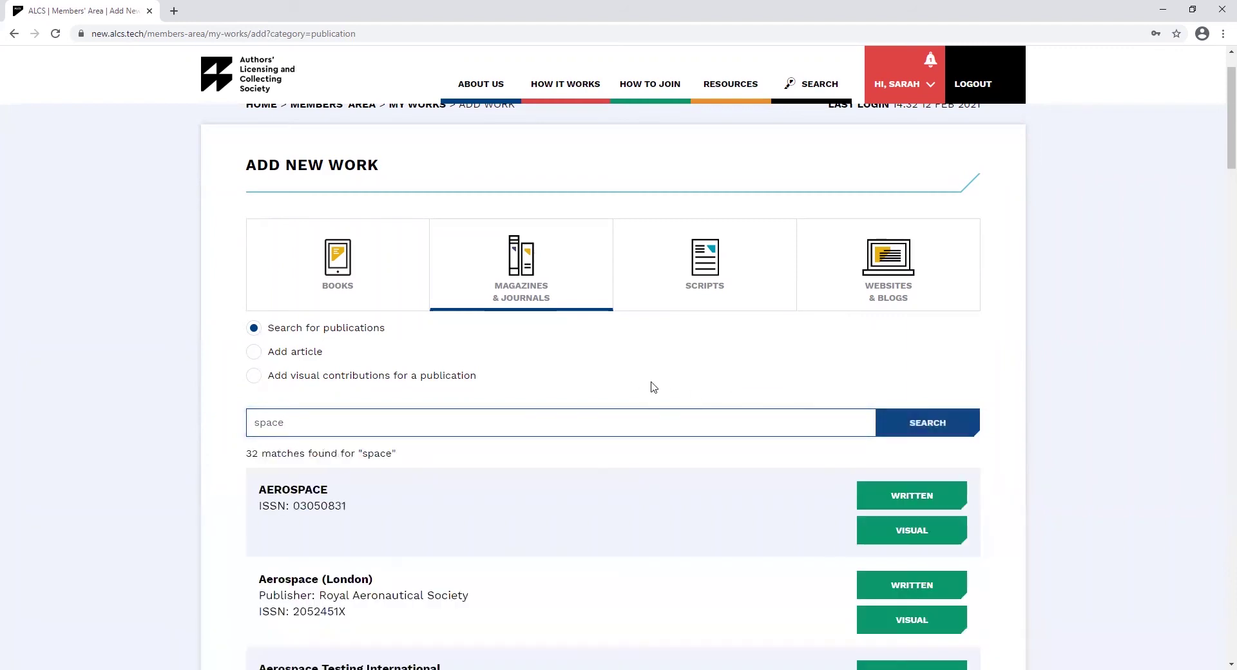
{"action": "scroll", "coordinate": [673, 391], "scroll_direction": "down", "scroll_amount": 2}
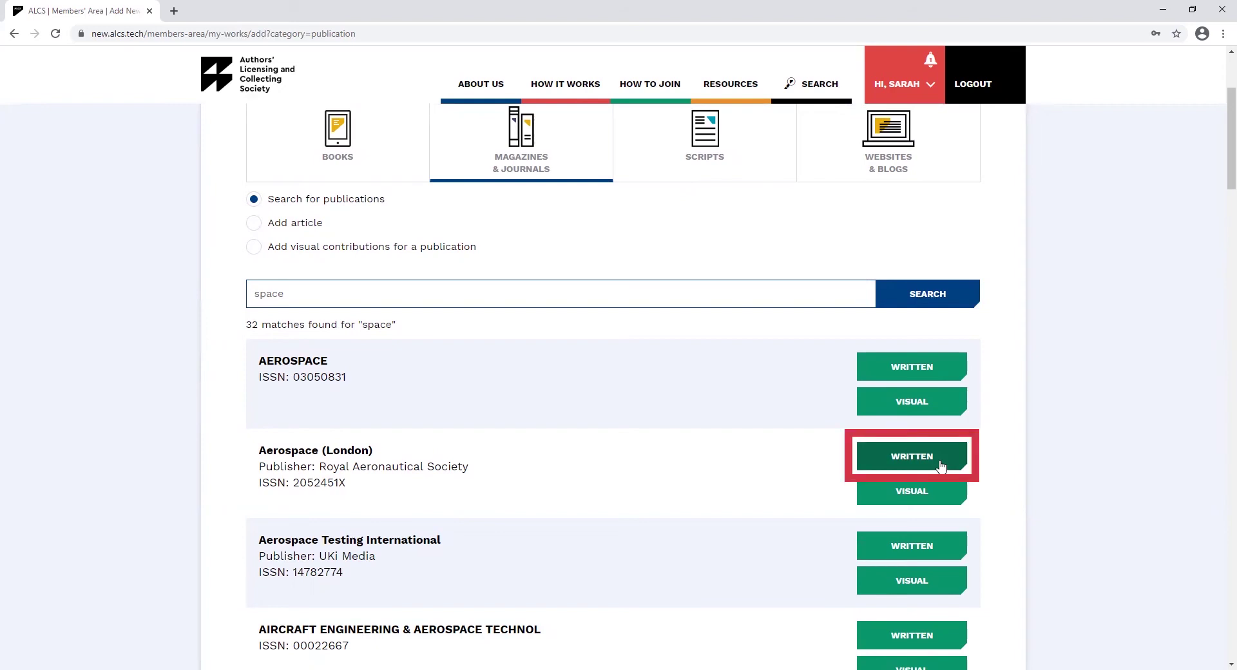
{"action": "left_click", "coordinate": [940, 464]}
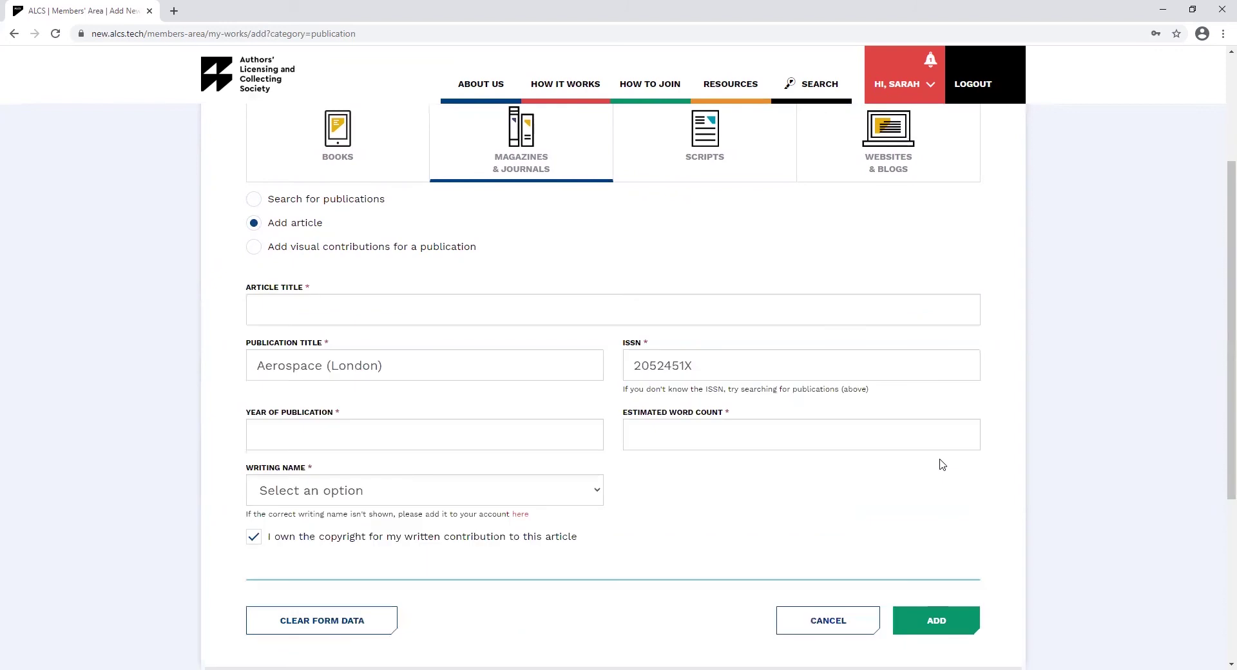
Enter the article title "All about Space", publication year 2018 and an estimated word count of 3000
{"action": "left_click", "coordinate": [364, 313]}
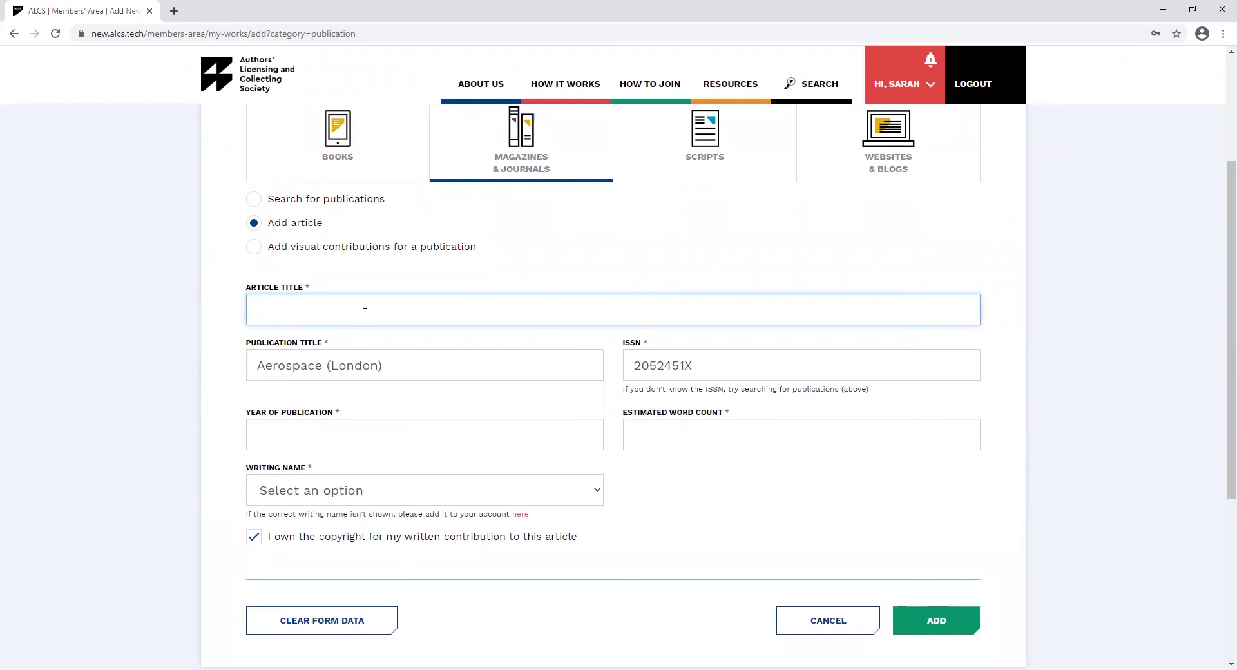
{"action": "type", "text": "All about Space"}
{"action": "left_click", "coordinate": [516, 444]}
{"action": "type", "text": "2018"}
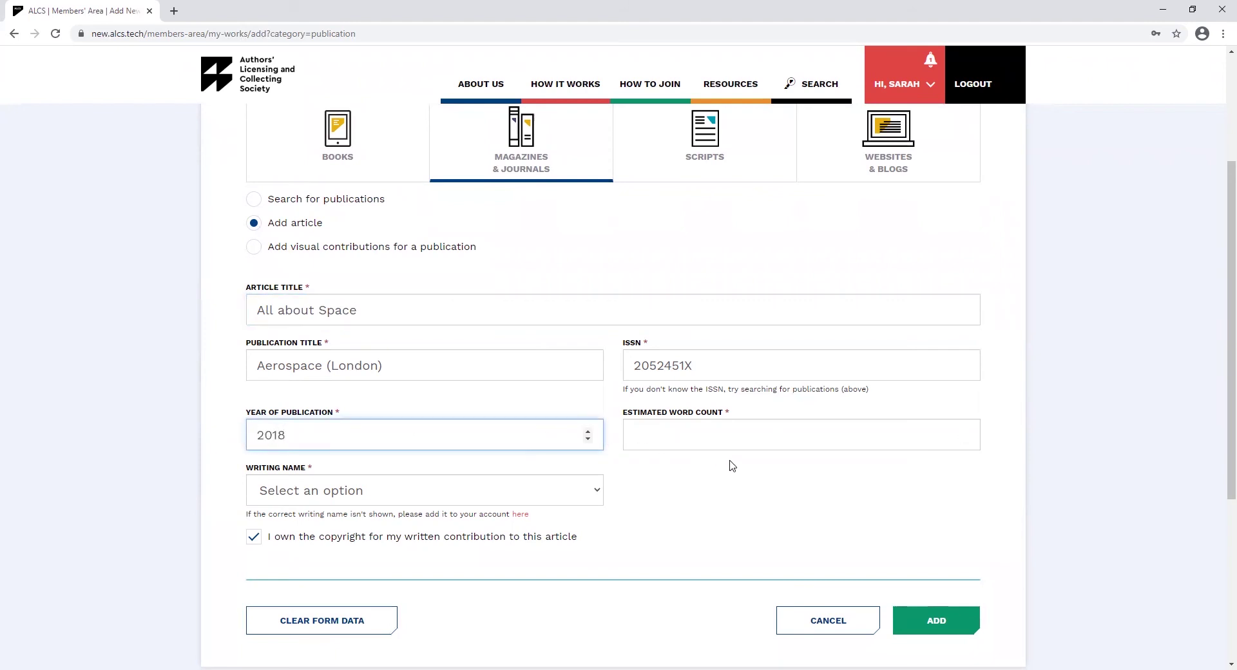
{"action": "left_click", "coordinate": [741, 432]}
{"action": "type", "text": "3000"}
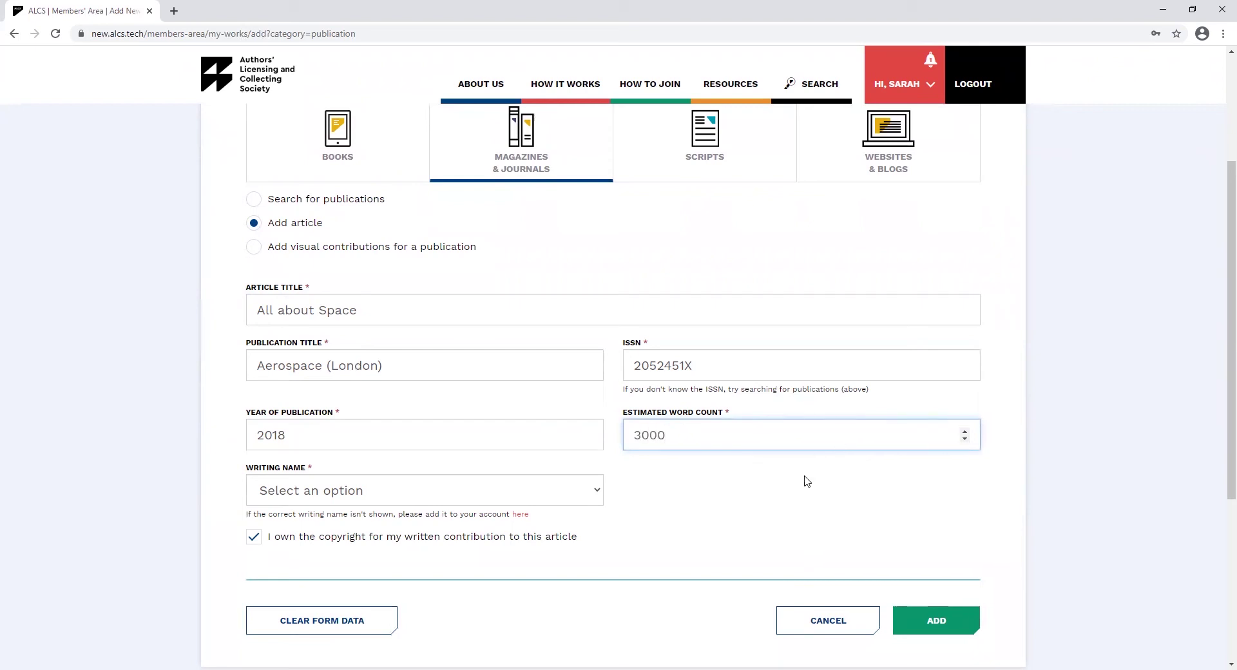
Choose the member's correspondence name as writing name and add the "All about Space" article to the account
{"action": "left_click", "coordinate": [426, 491]}
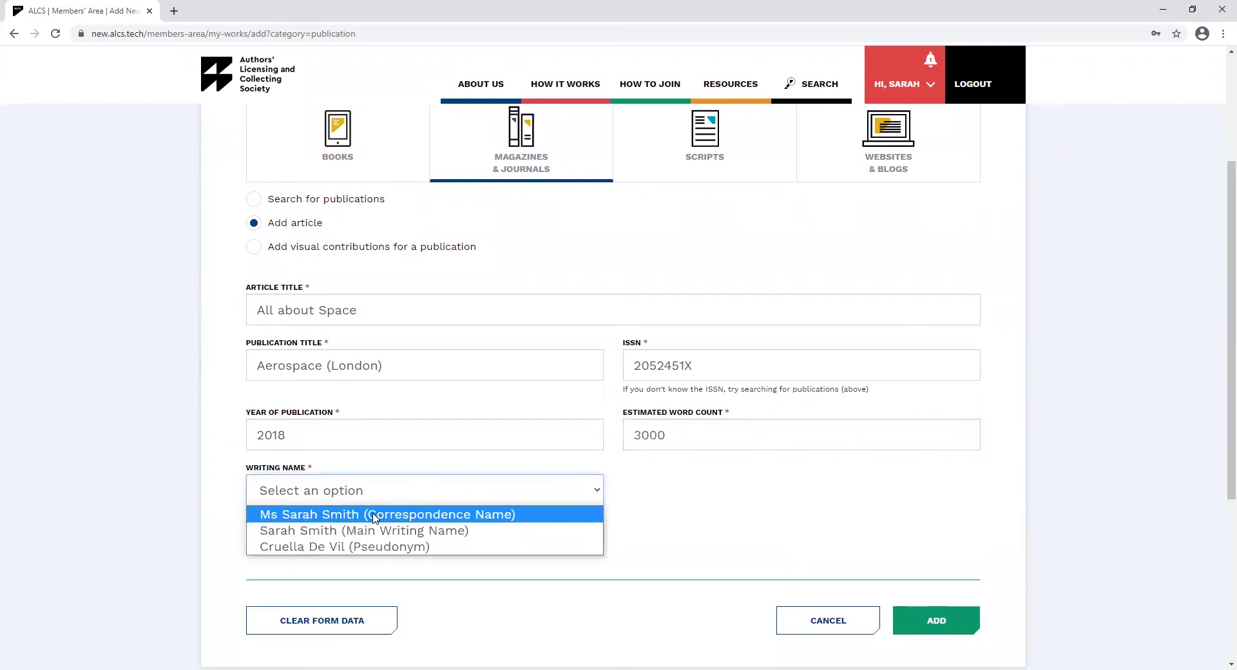
{"action": "left_click", "coordinate": [380, 512]}
{"action": "scroll", "coordinate": [713, 516], "scroll_direction": "down", "scroll_amount": 1}
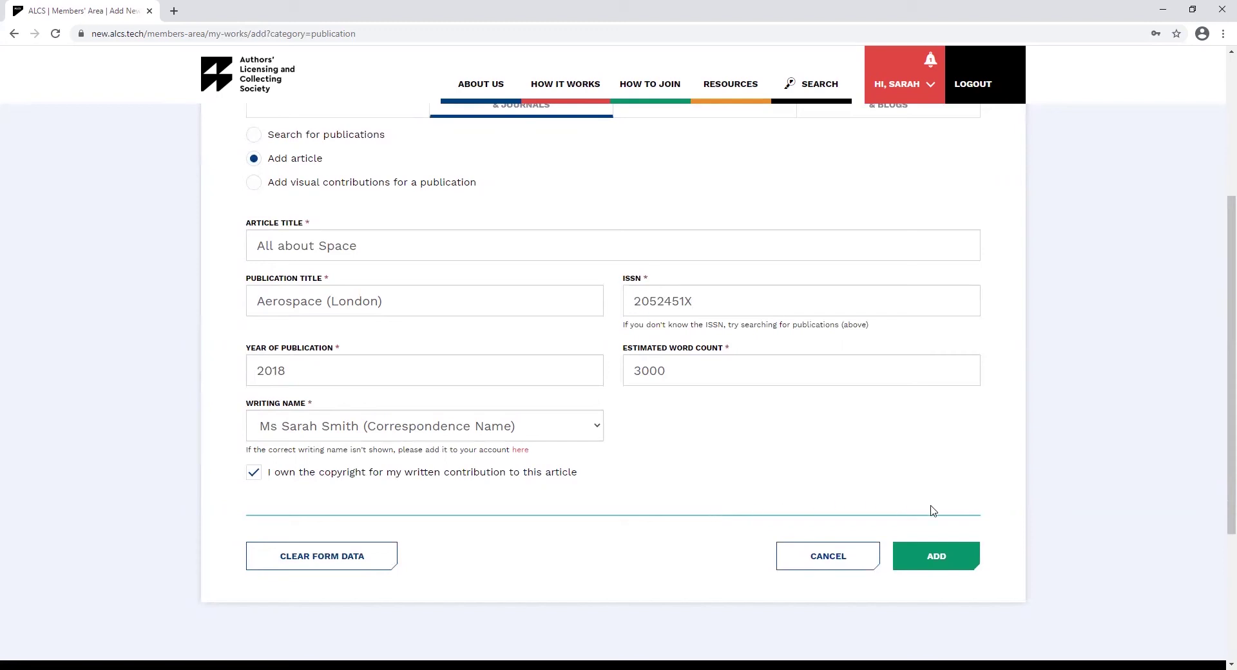
{"action": "left_click", "coordinate": [934, 568]}
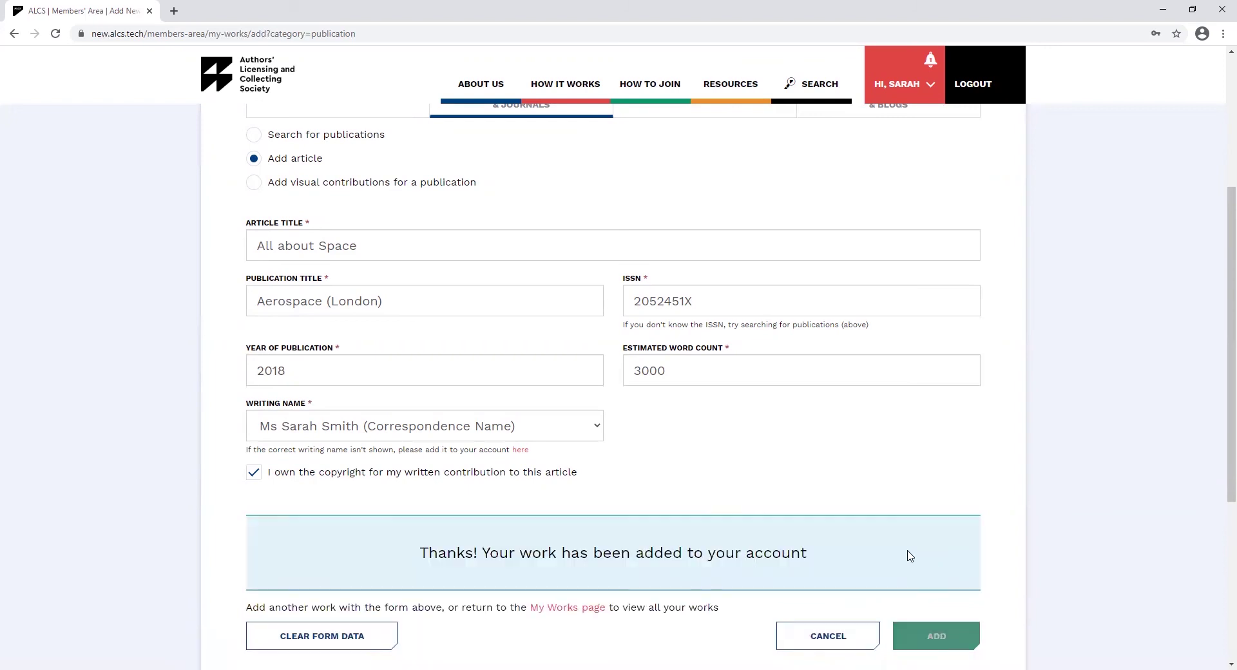
{"action": "scroll", "coordinate": [909, 555], "scroll_direction": "down", "scroll_amount": 1}
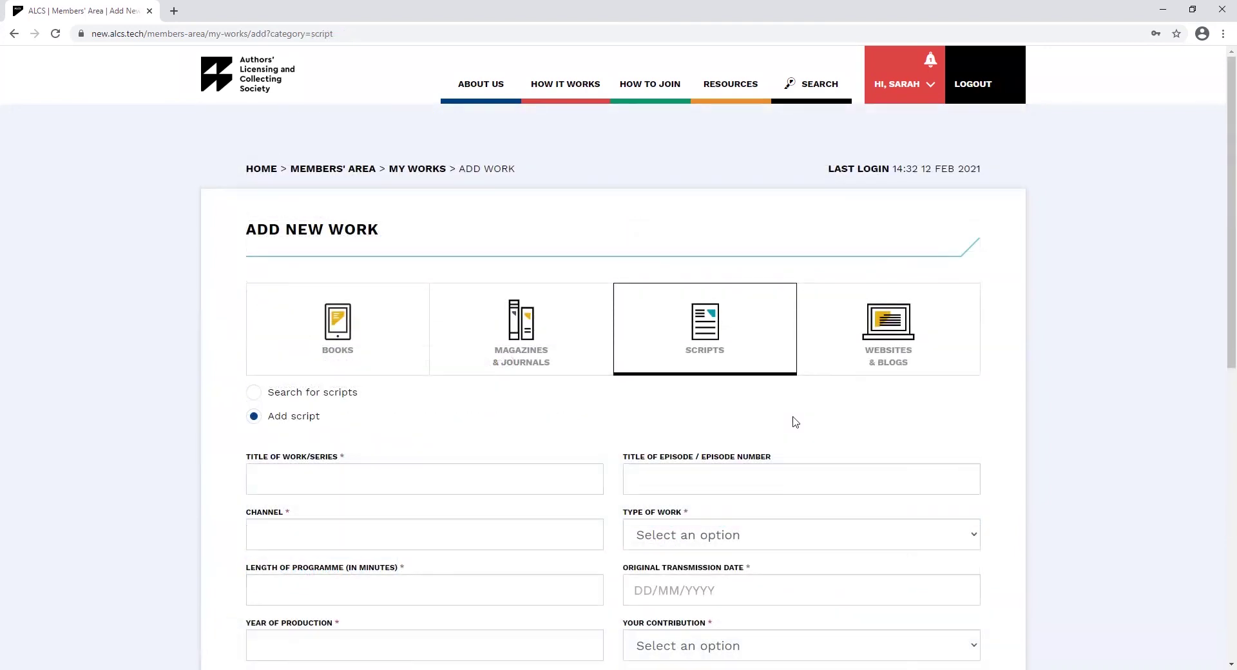
Enter the script's series title "Space Show", channel "Channel 4", programme length of 40 minutes and production year 2008
{"action": "scroll", "coordinate": [795, 422], "scroll_direction": "down", "scroll_amount": 2}
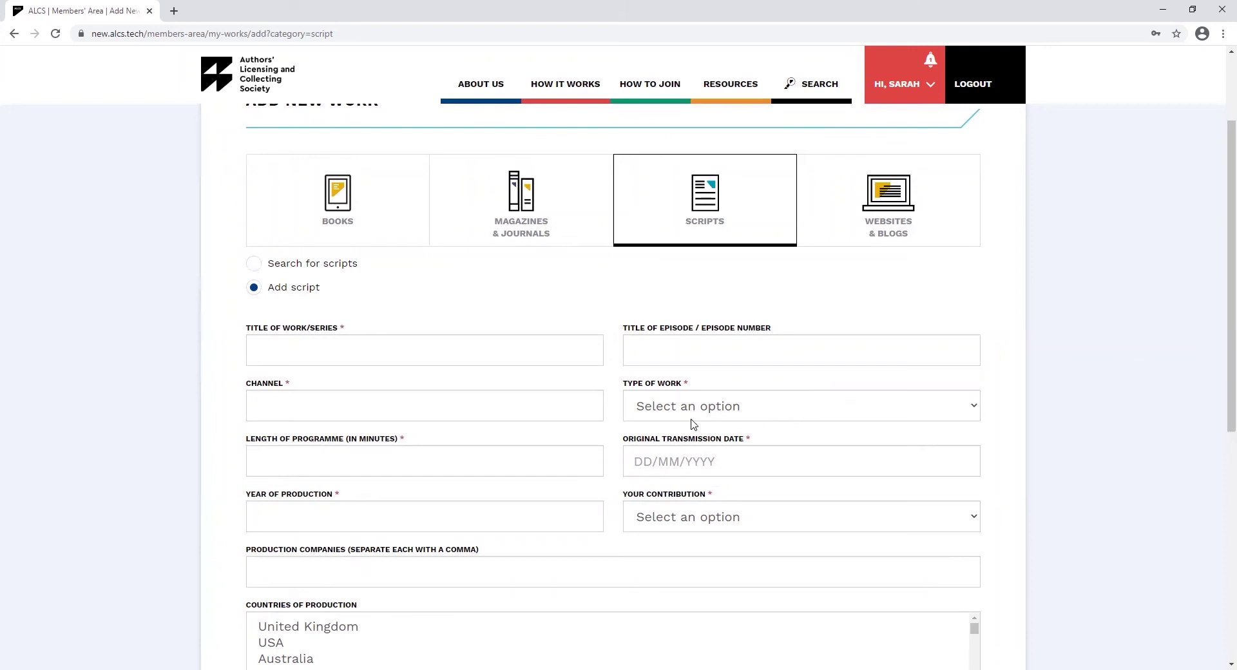
{"action": "left_click", "coordinate": [367, 349]}
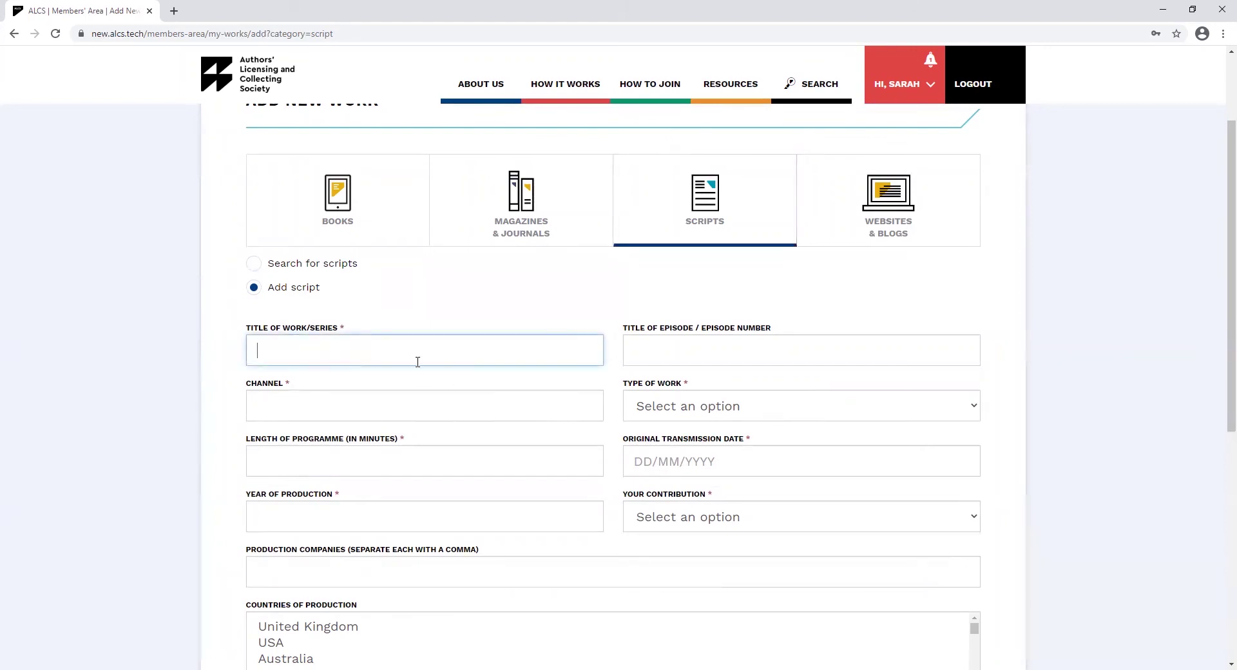
{"action": "type", "text": "Space Show"}
{"action": "left_click", "coordinate": [349, 399]}
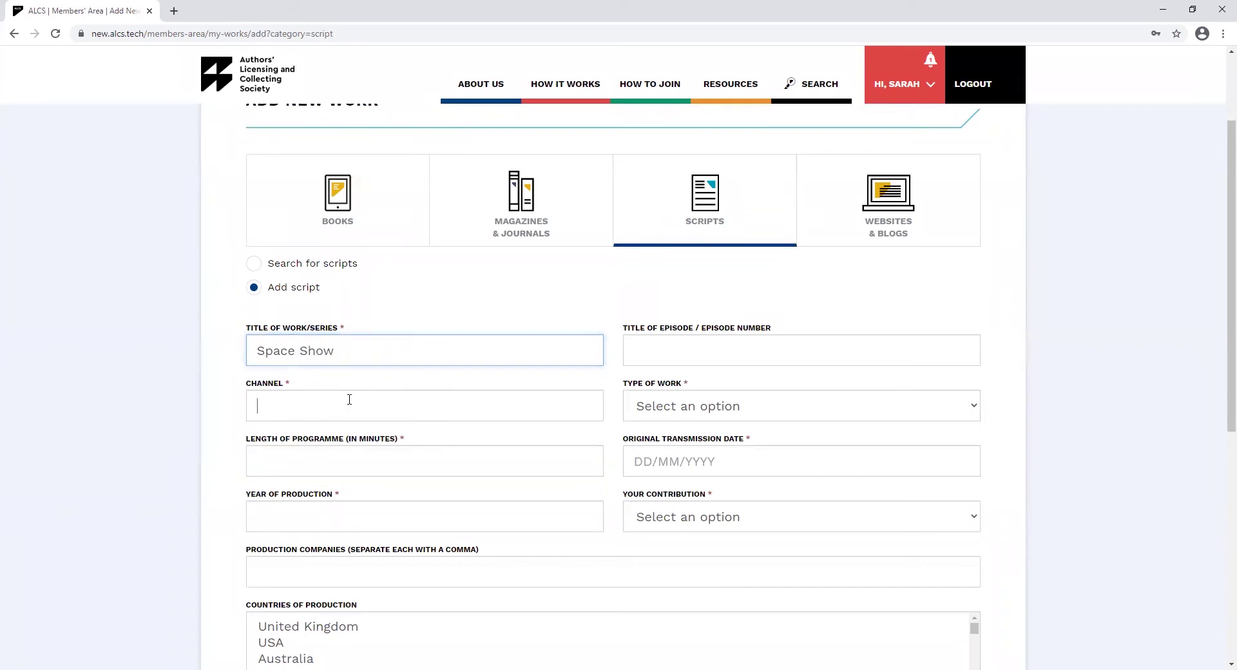
{"action": "type", "text": "Channel 4"}
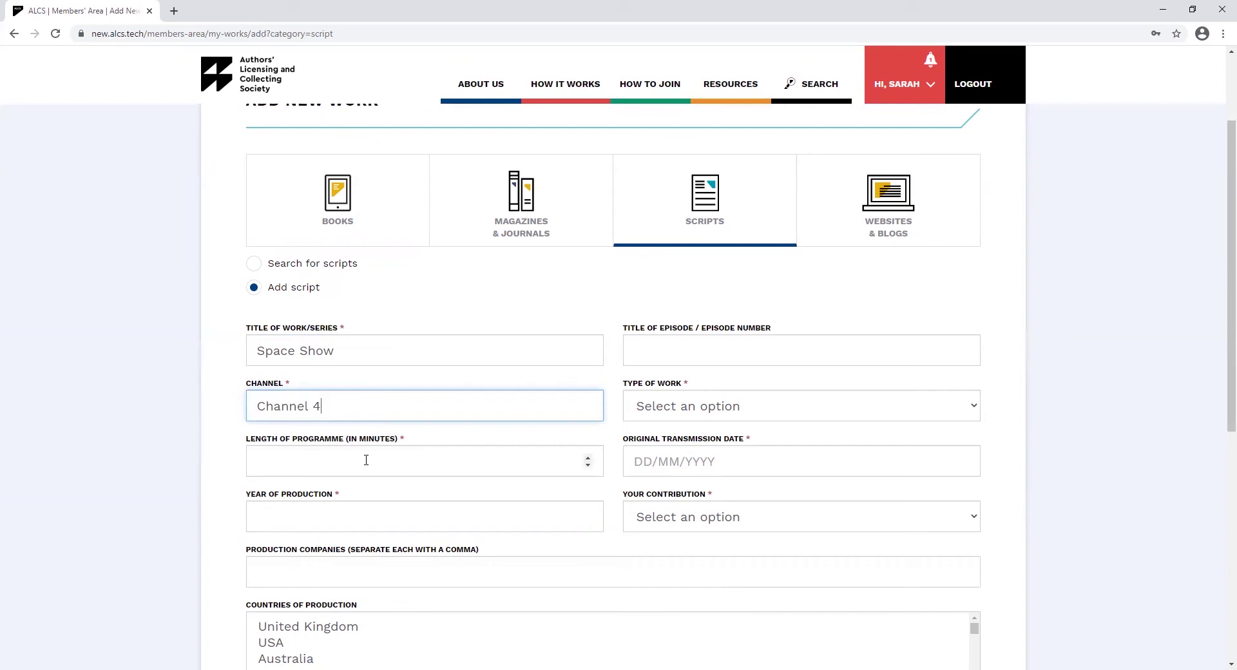
{"action": "type", "text": "40"}
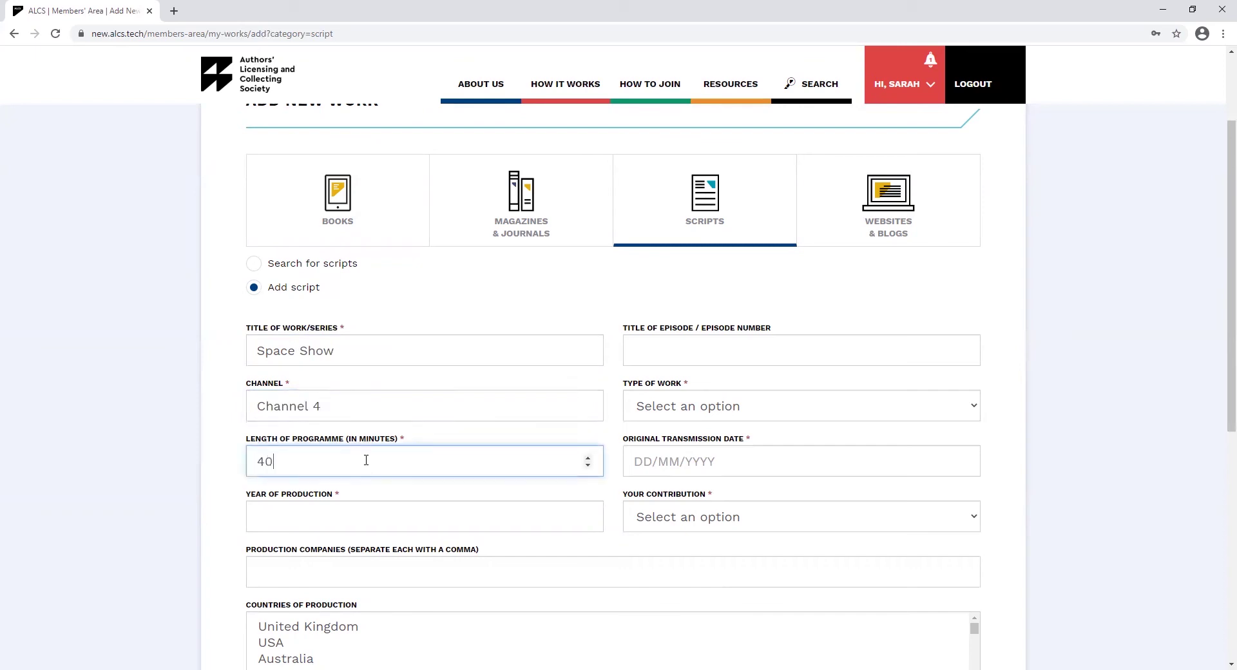
{"action": "left_click", "coordinate": [352, 514]}
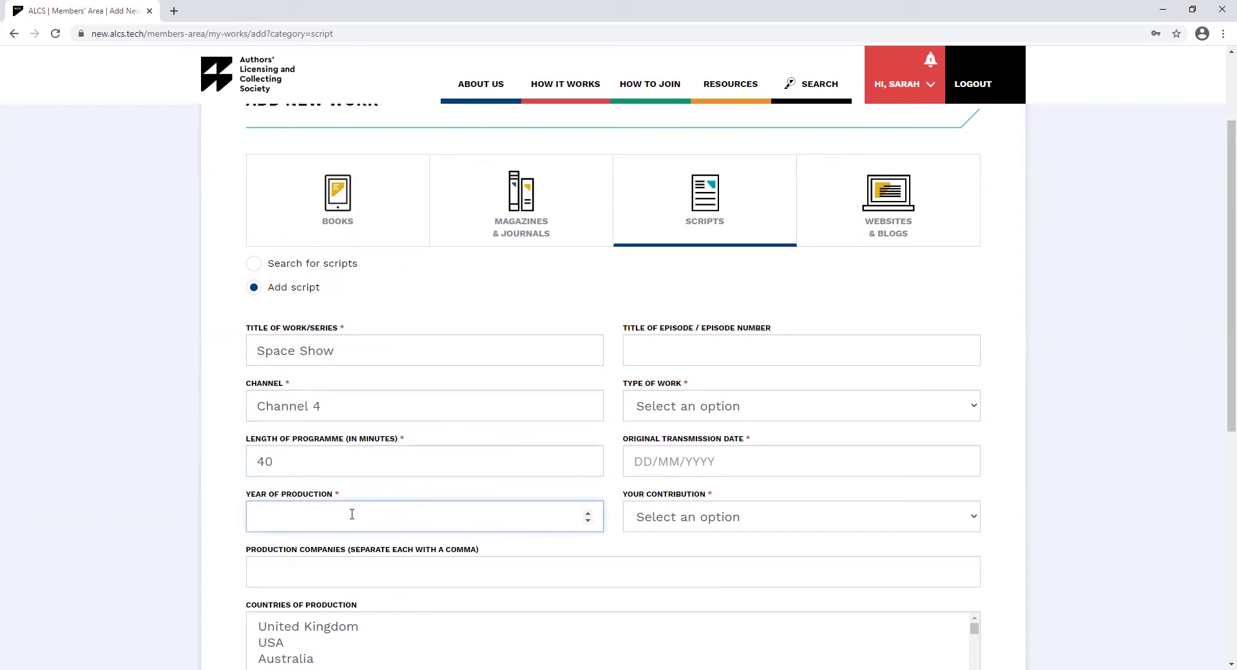
{"action": "type", "text": "2008"}
Set the script's type of work to TV Programme / Film and its original transmission date to 14/05/2008
{"action": "left_click", "coordinate": [728, 415]}
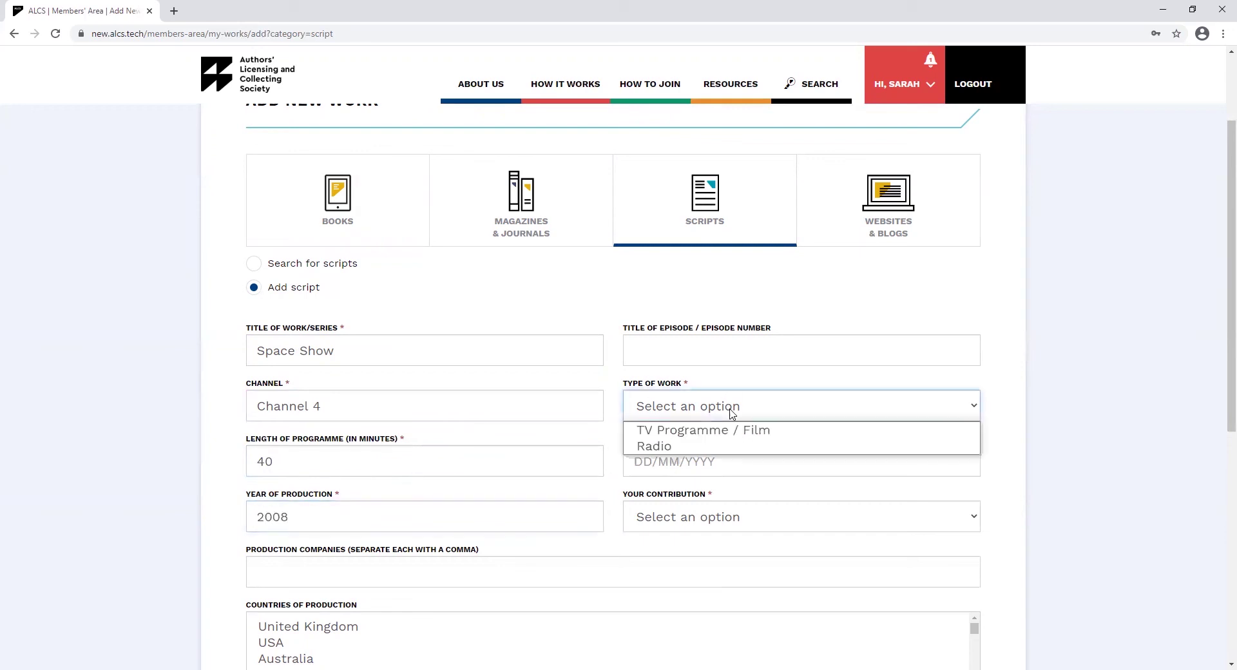
{"action": "left_click", "coordinate": [705, 430]}
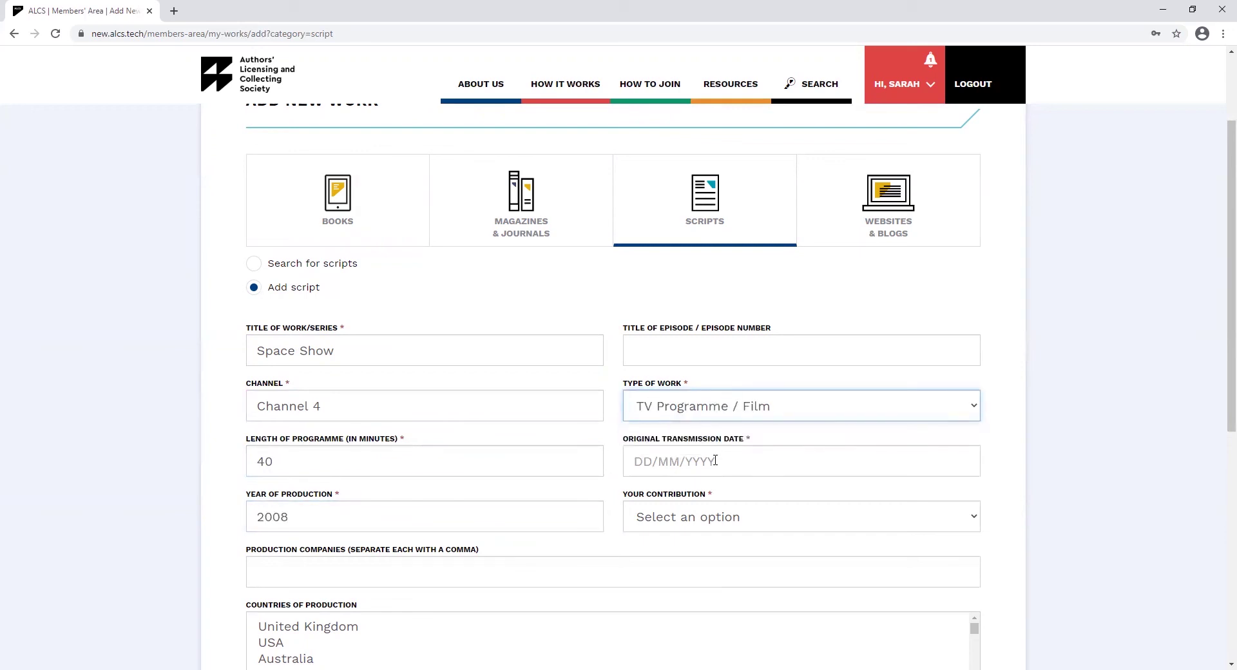
{"action": "left_click", "coordinate": [715, 460]}
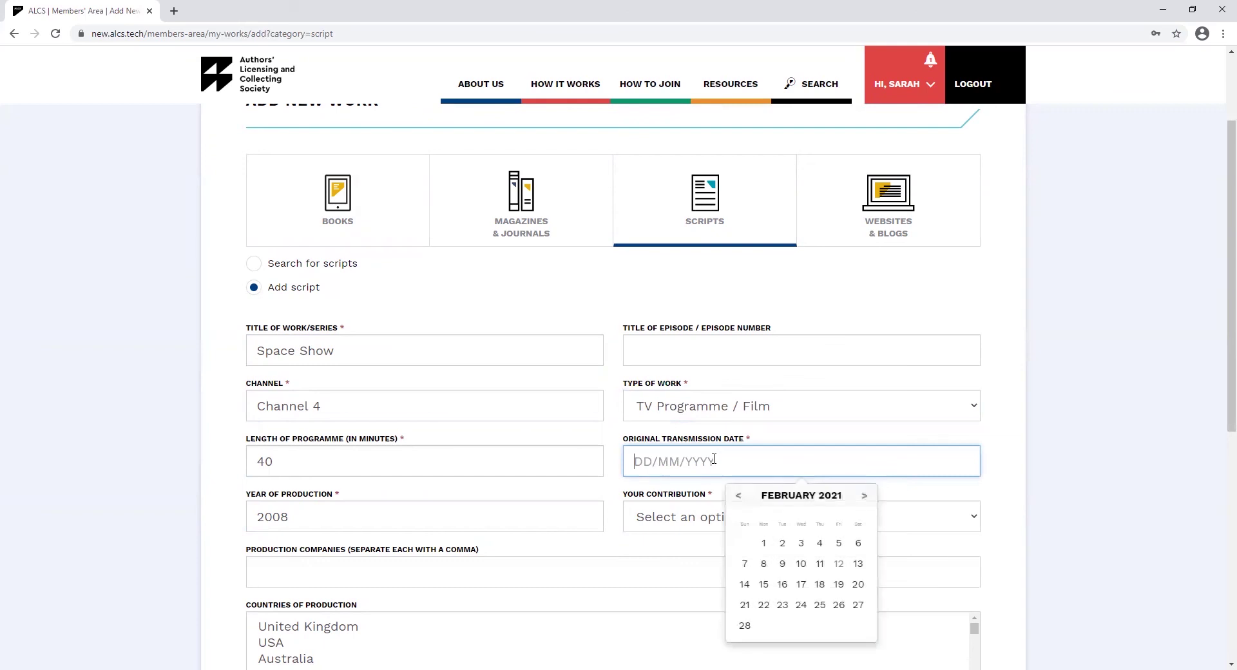
{"action": "type", "text": "14/05/2008"}
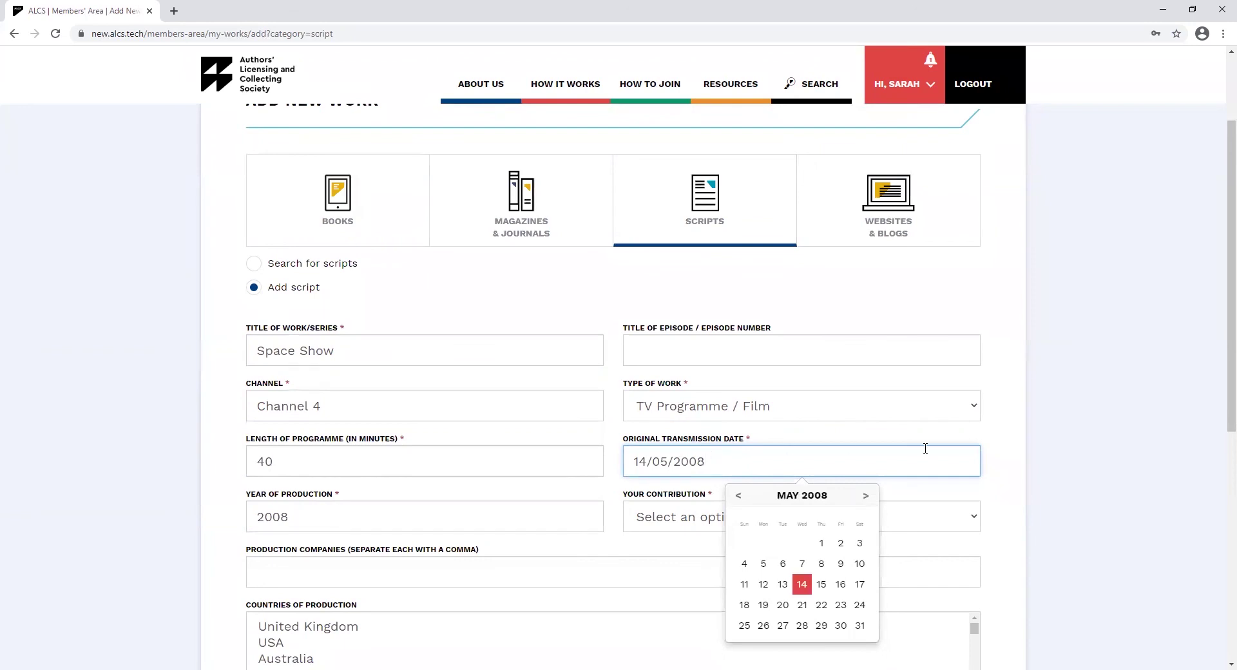
{"action": "left_click", "coordinate": [1162, 413]}
Choose Script Writer as the member's contribution and submit the "Space Show" script
{"action": "scroll", "coordinate": [967, 418], "scroll_direction": "down", "scroll_amount": 1}
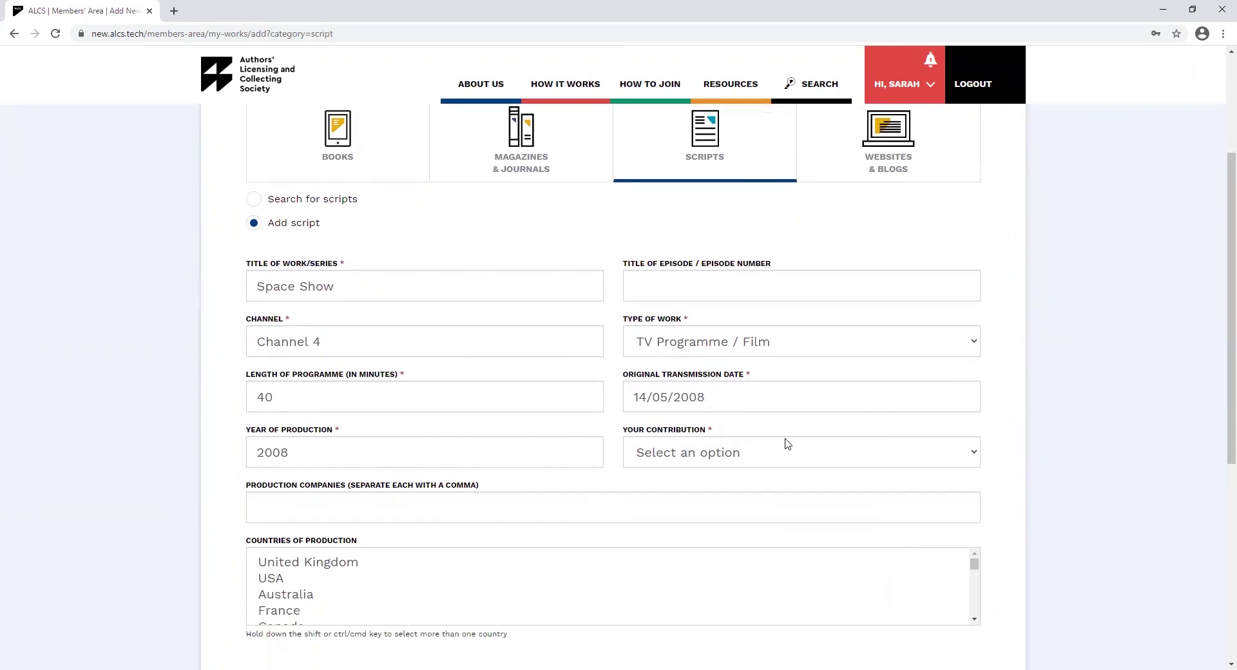
{"action": "left_click", "coordinate": [760, 454]}
{"action": "left_click", "coordinate": [714, 478]}
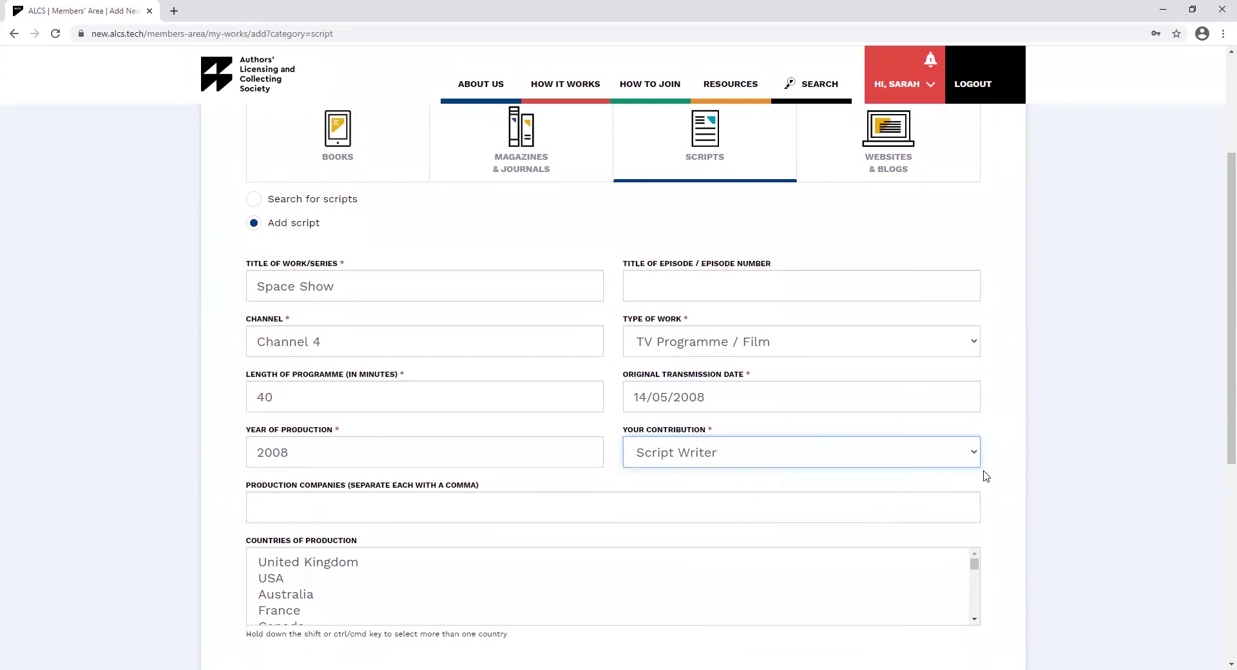
{"action": "scroll", "coordinate": [990, 476], "scroll_direction": "down", "scroll_amount": 1}
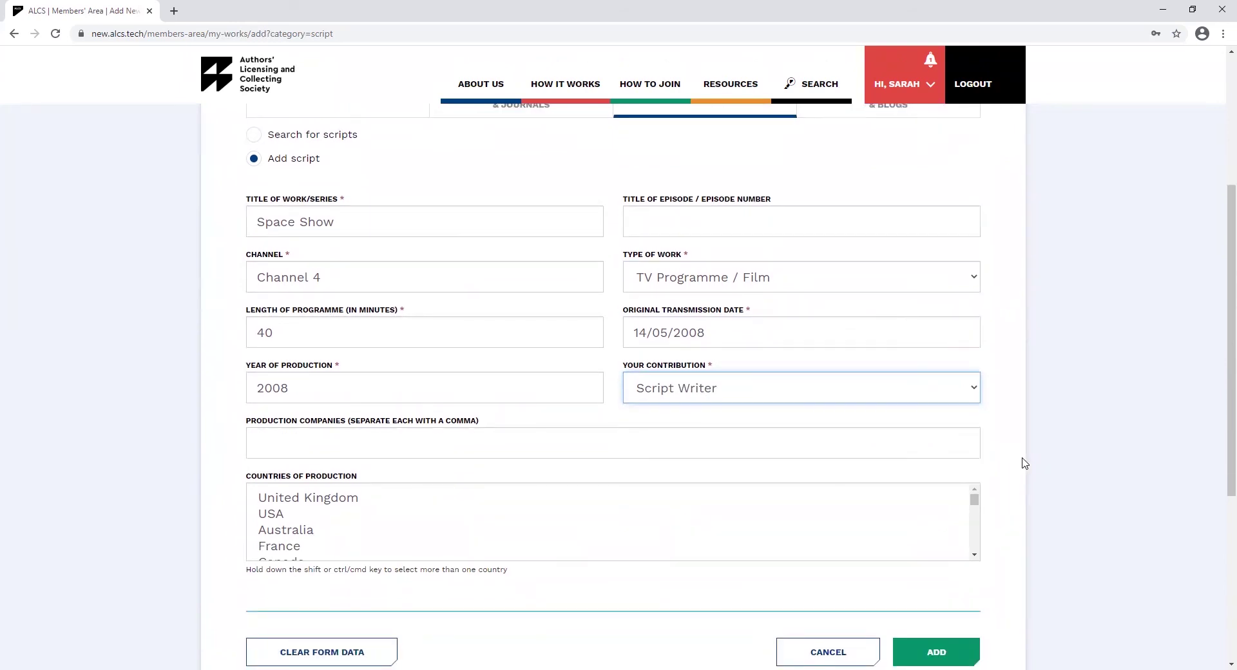
{"action": "scroll", "coordinate": [1024, 463], "scroll_direction": "down", "scroll_amount": 2}
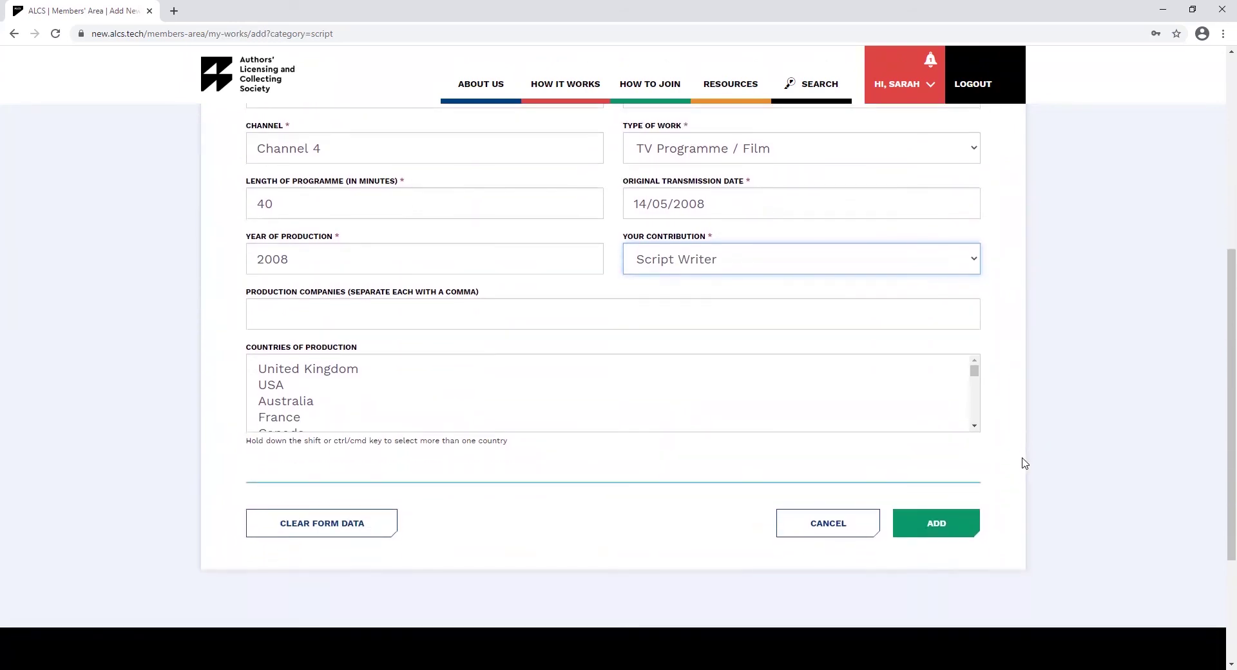
{"action": "left_click", "coordinate": [946, 533]}
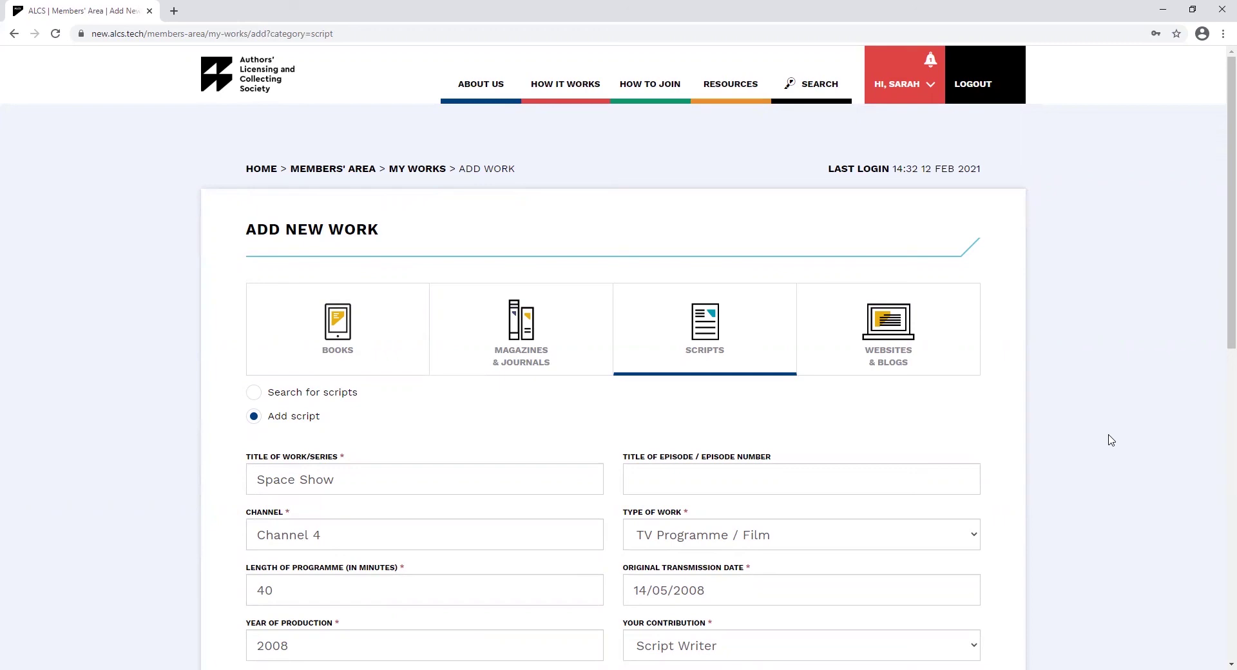
{"action": "left_click", "coordinate": [890, 342]}
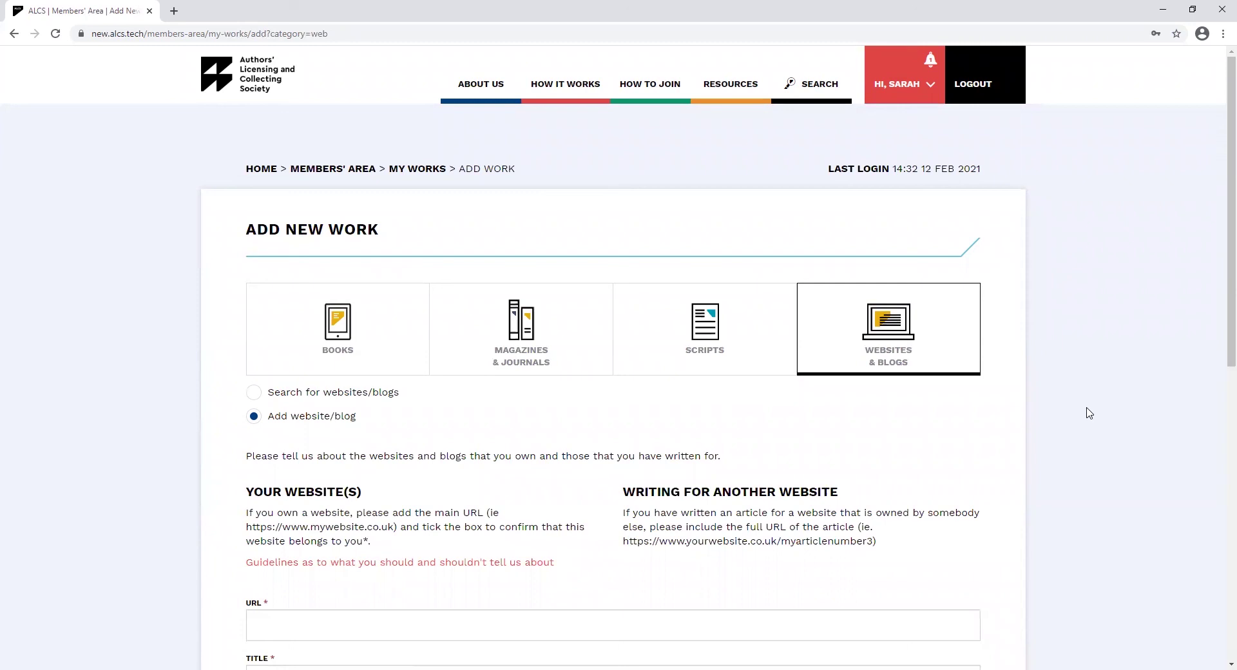
{"action": "scroll", "coordinate": [1089, 413], "scroll_direction": "down", "scroll_amount": 3}
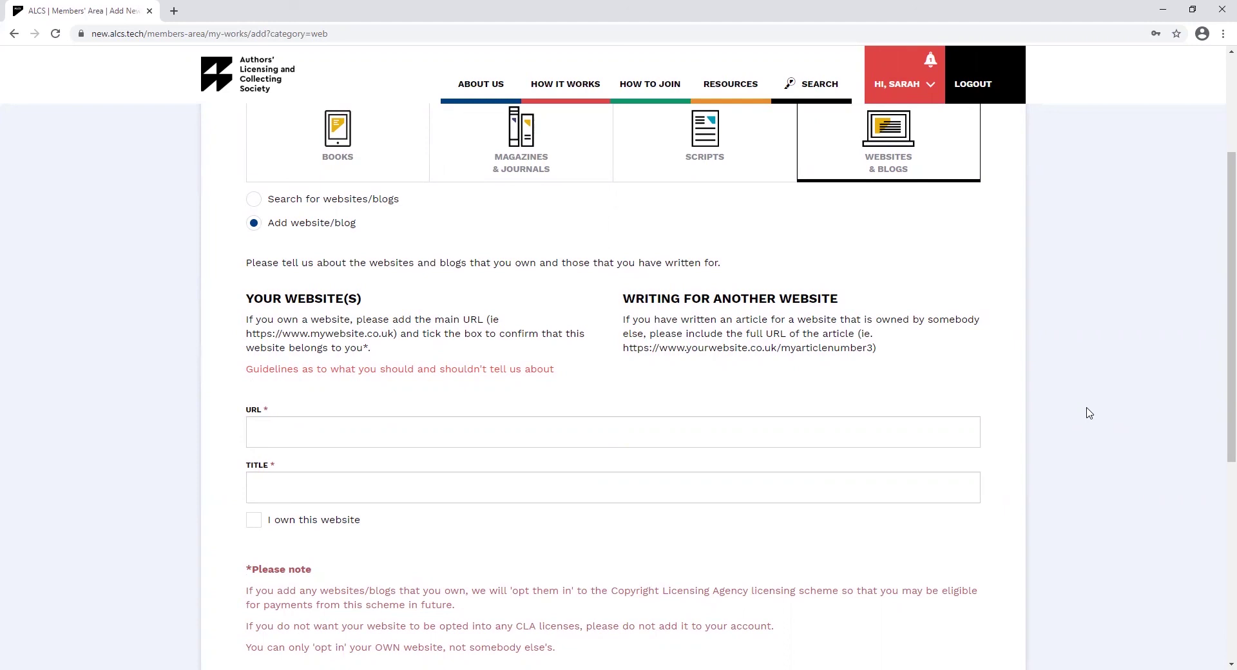
{"action": "left_click", "coordinate": [359, 429]}
{"action": "type", "text": "http"}
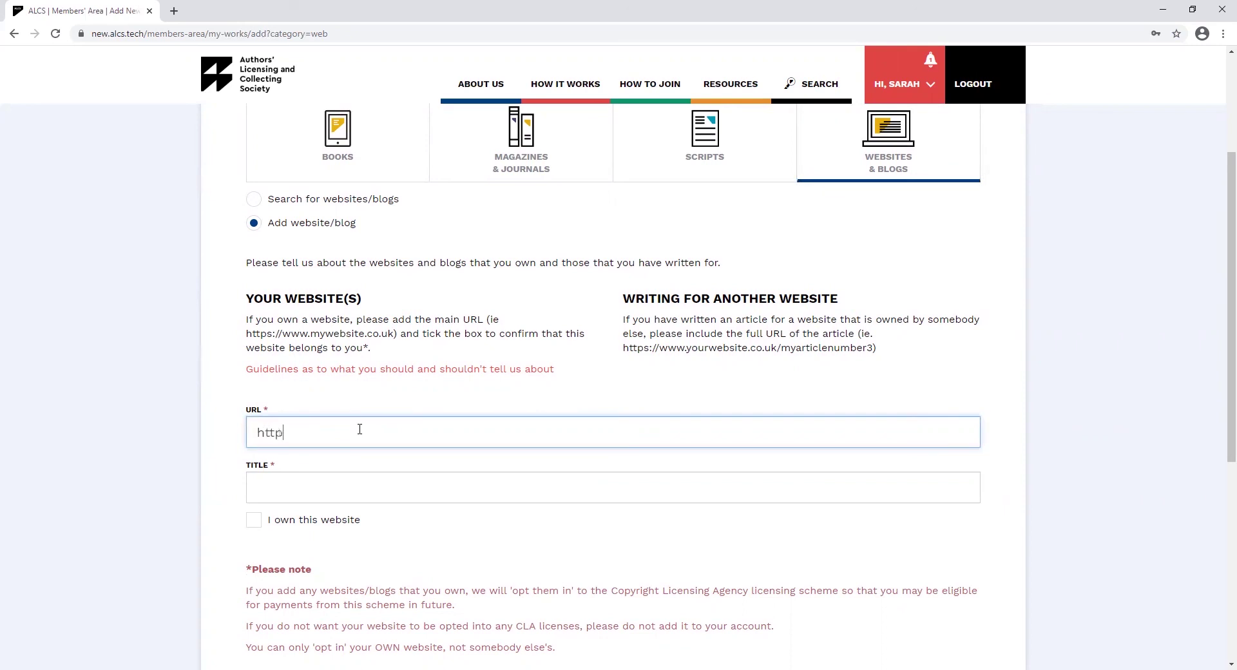
{"action": "type", "text": "s://www.alcs.co.uk/myarticle"}
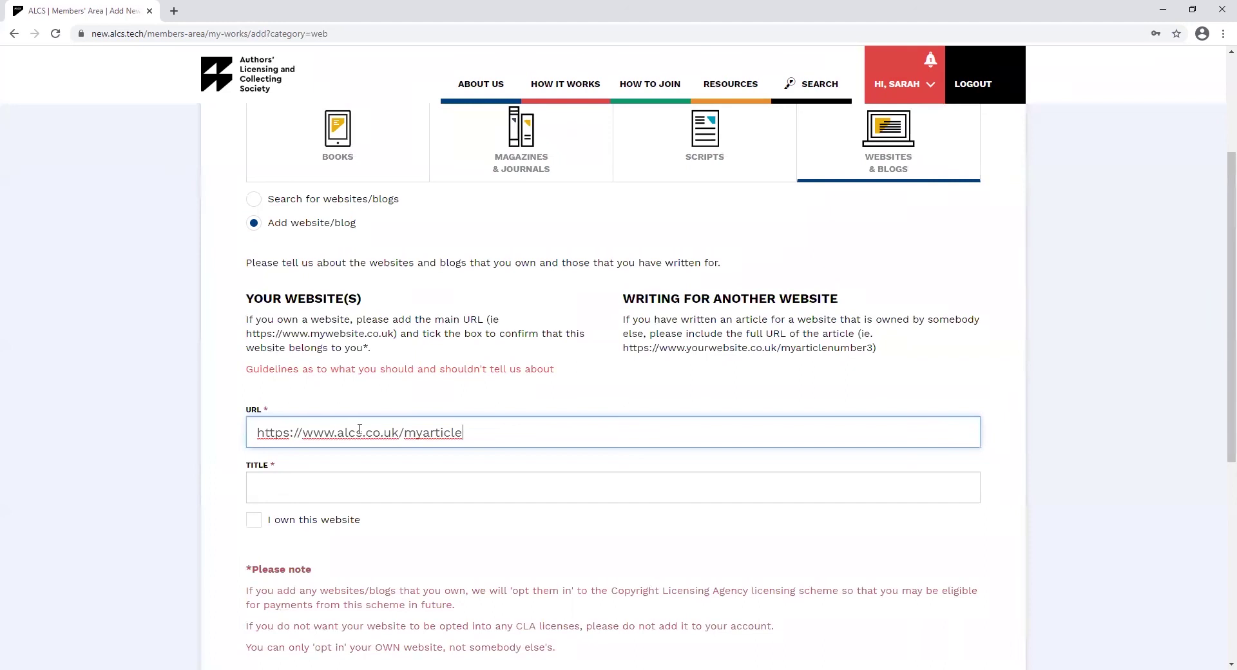
Title the web article "All about ALCS" and submit it without claiming ownership of the website
{"action": "left_click", "coordinate": [455, 495]}
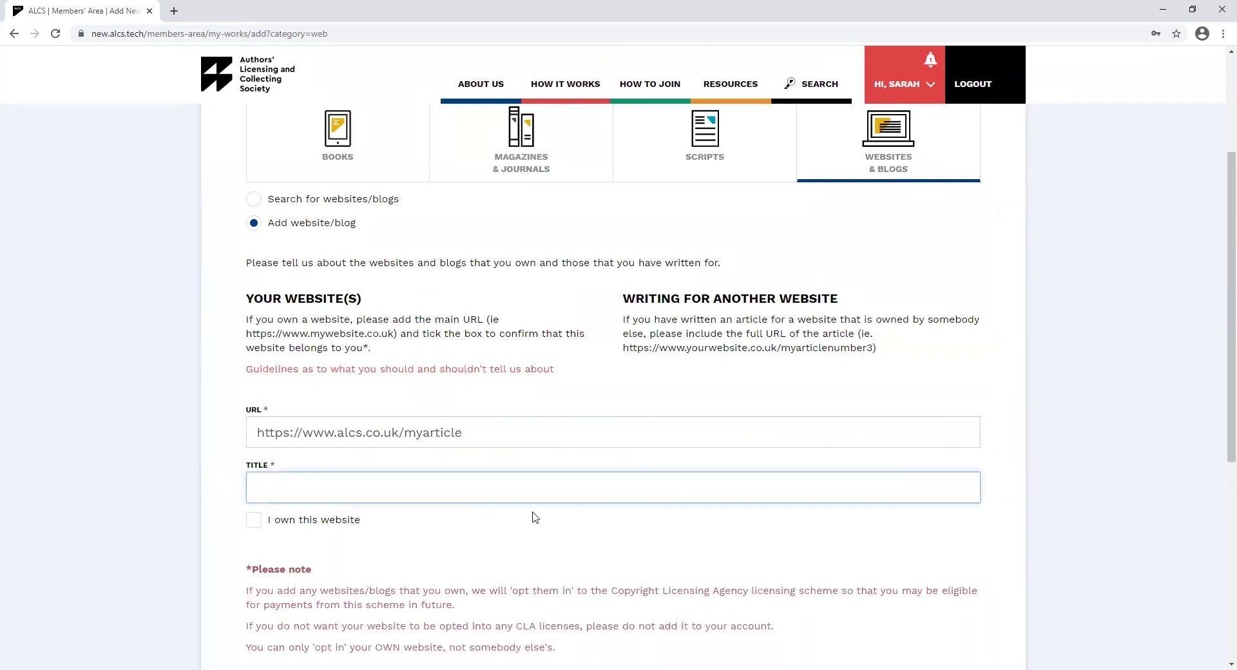
{"action": "type", "text": "All about ALCS"}
{"action": "scroll", "coordinate": [920, 569], "scroll_direction": "down", "scroll_amount": 1}
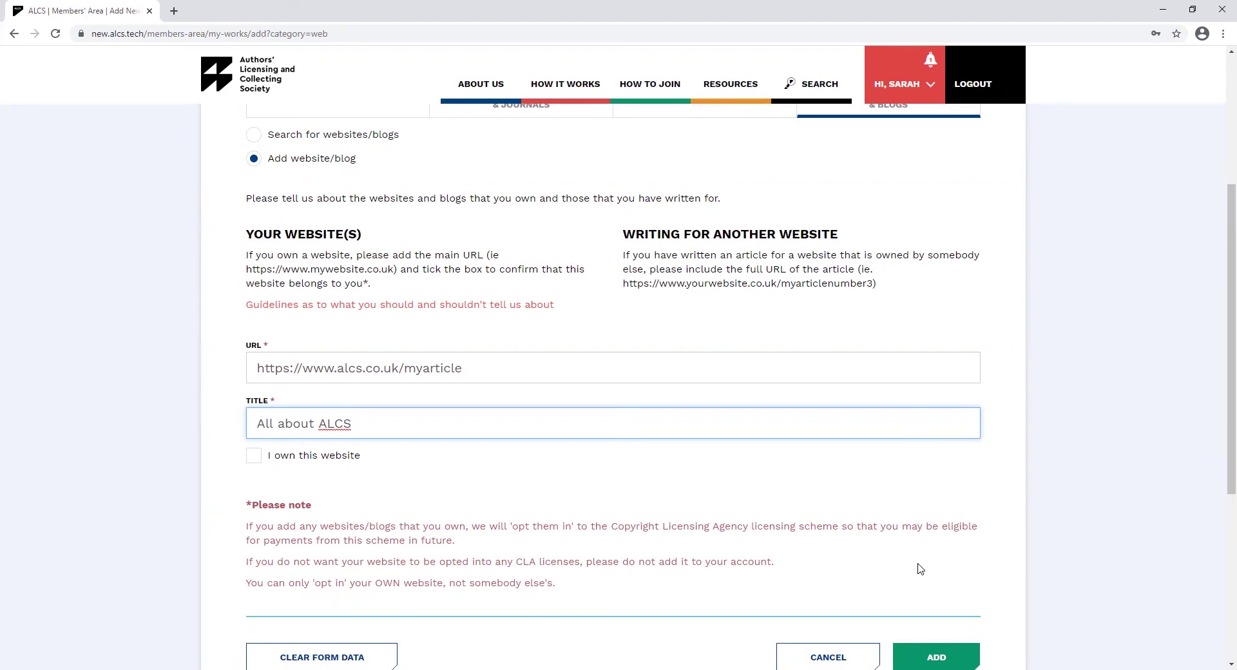
{"action": "scroll", "coordinate": [920, 569], "scroll_direction": "down", "scroll_amount": 1}
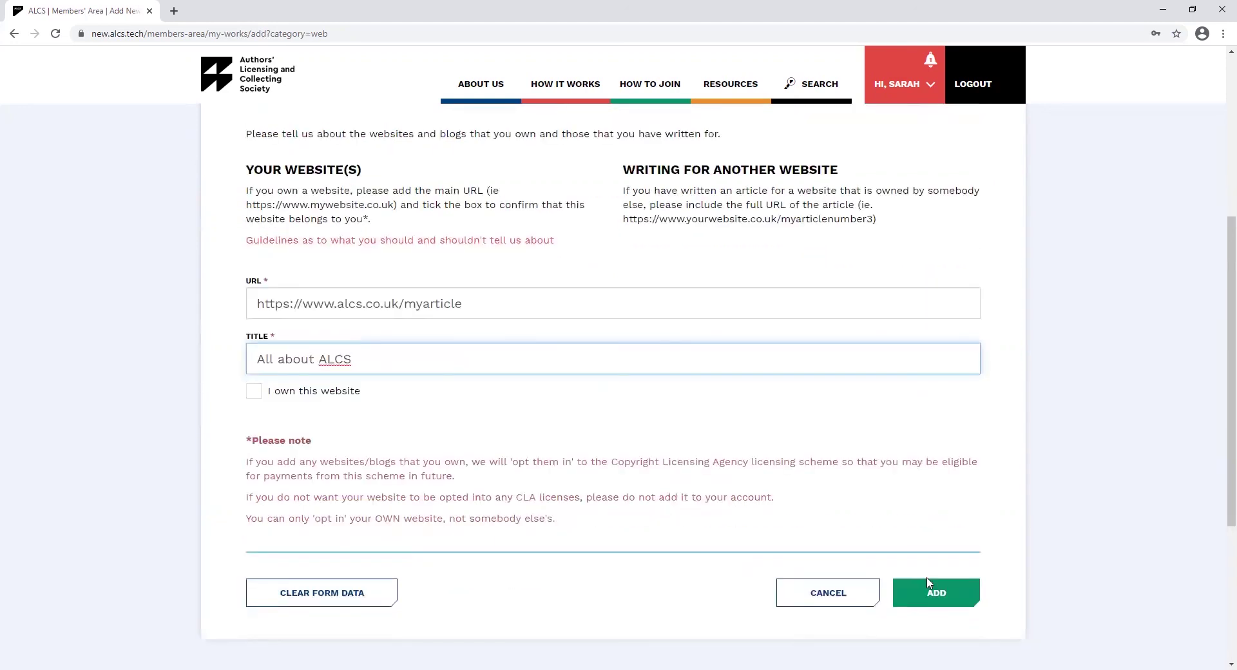
{"action": "left_click", "coordinate": [943, 604]}
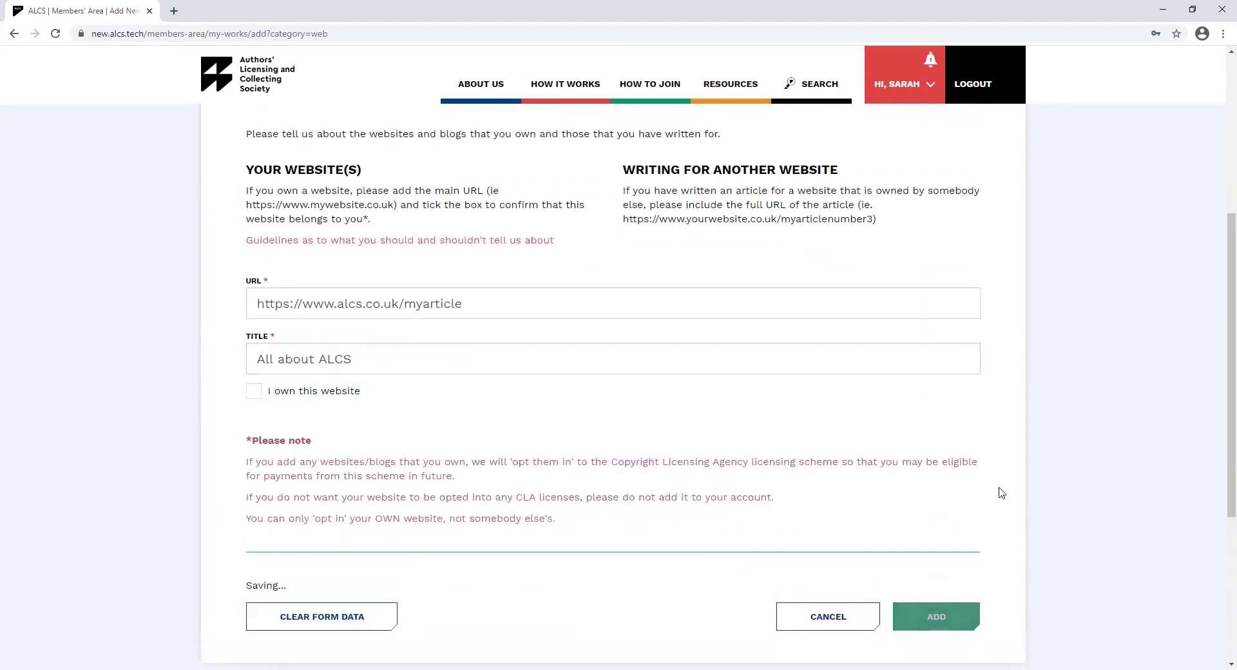